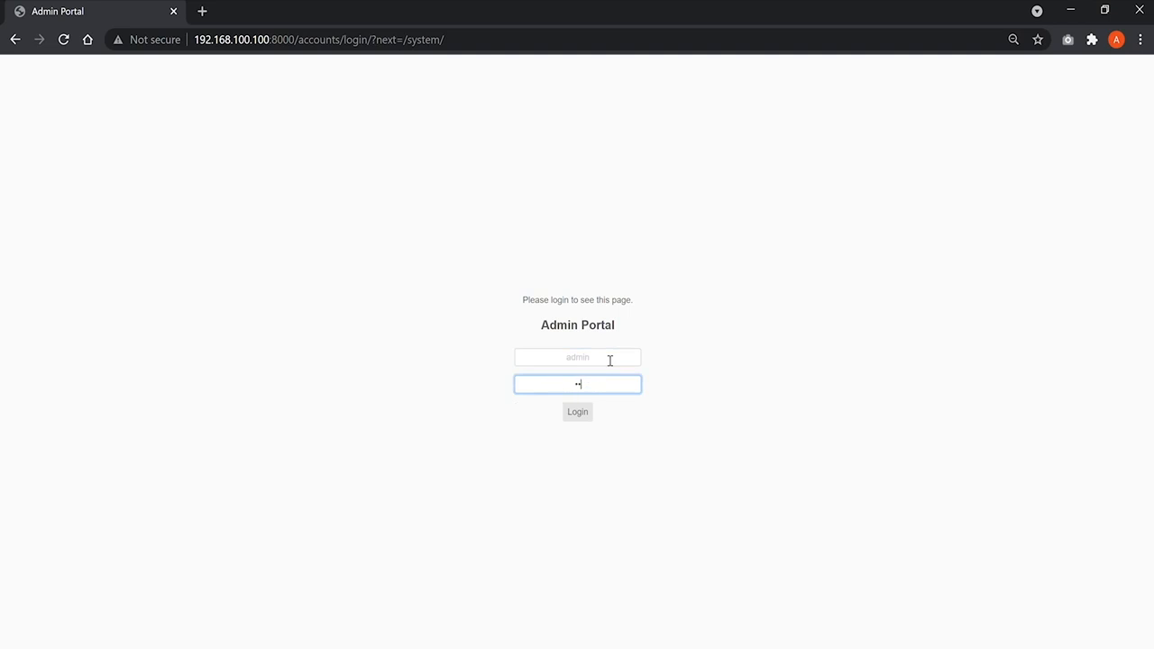
Step: Log in to the Admin Portal and set the network interface enp3s0 to Static Configuration mode
key(Return)
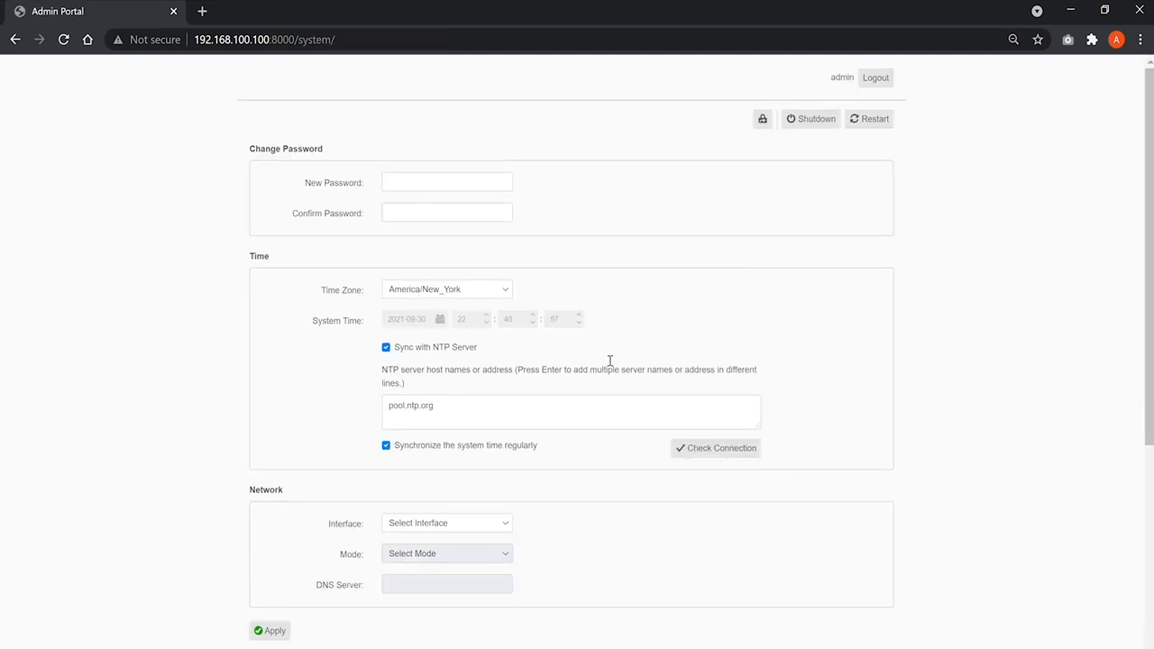
scroll(609, 360, down, 2)
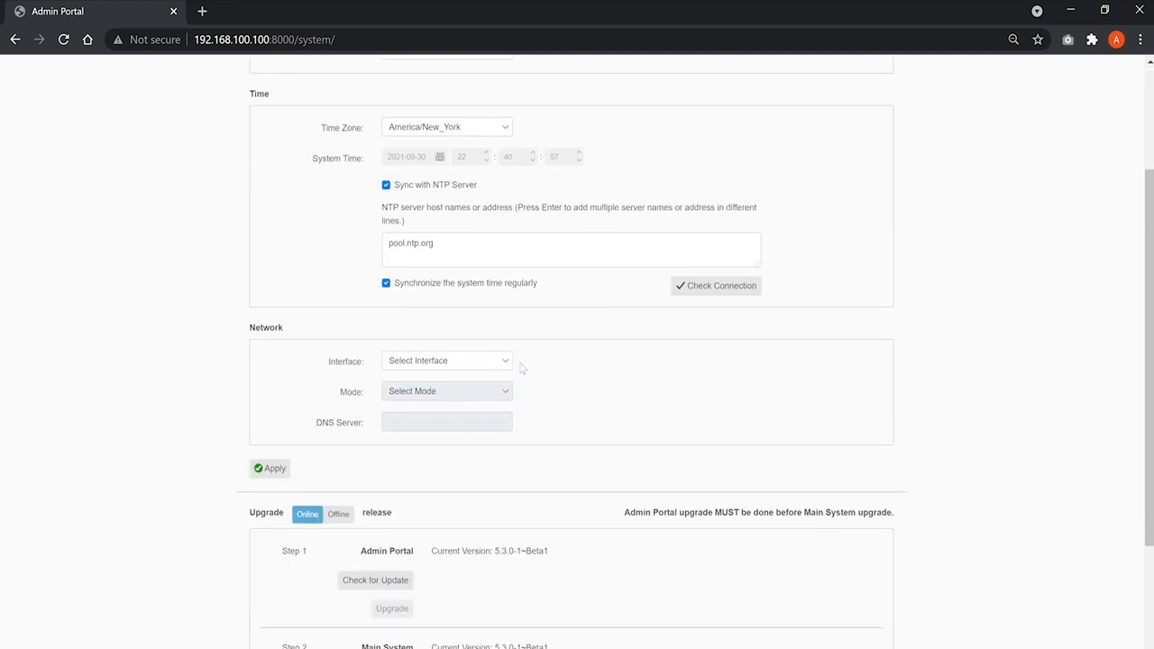
click(502, 363)
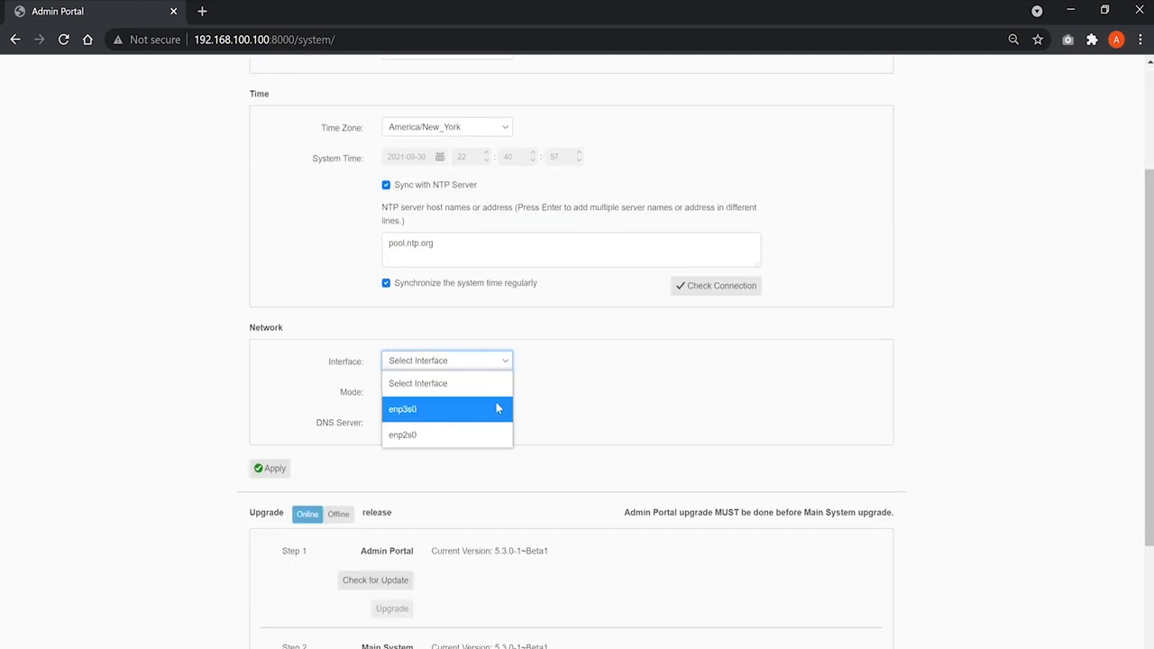
click(496, 409)
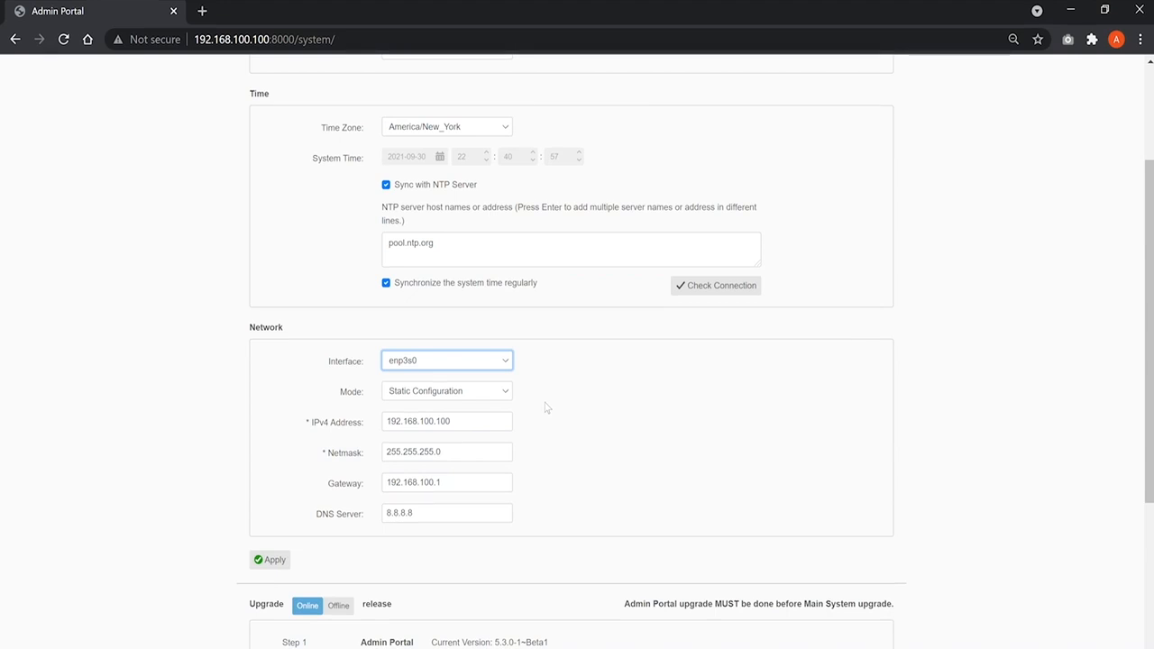
click(484, 396)
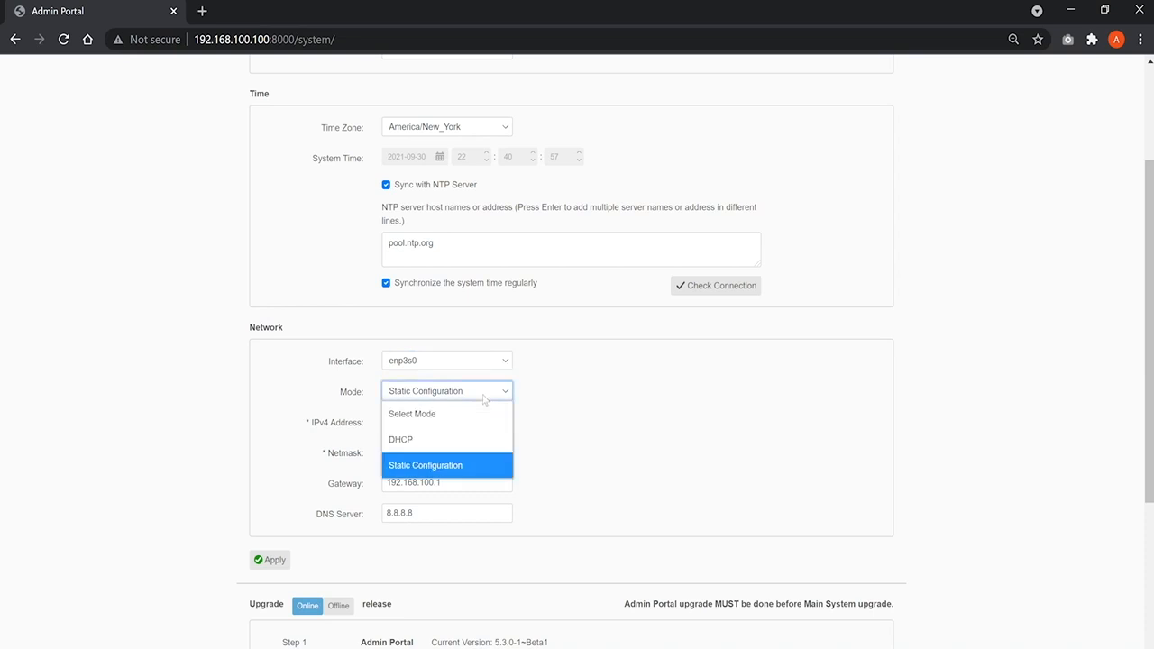
click(493, 466)
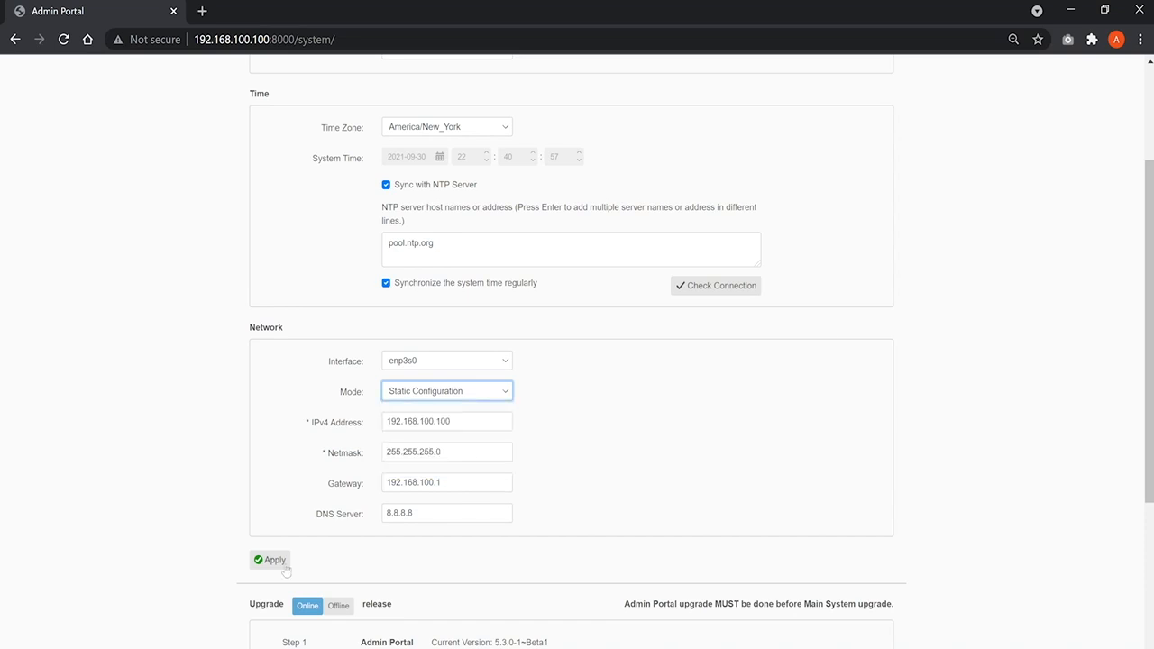
Step: Look over the upgrade and network sections, and check the connection to the NTP server
scroll(360, 568, down, 2)
scroll(360, 567, down, 1)
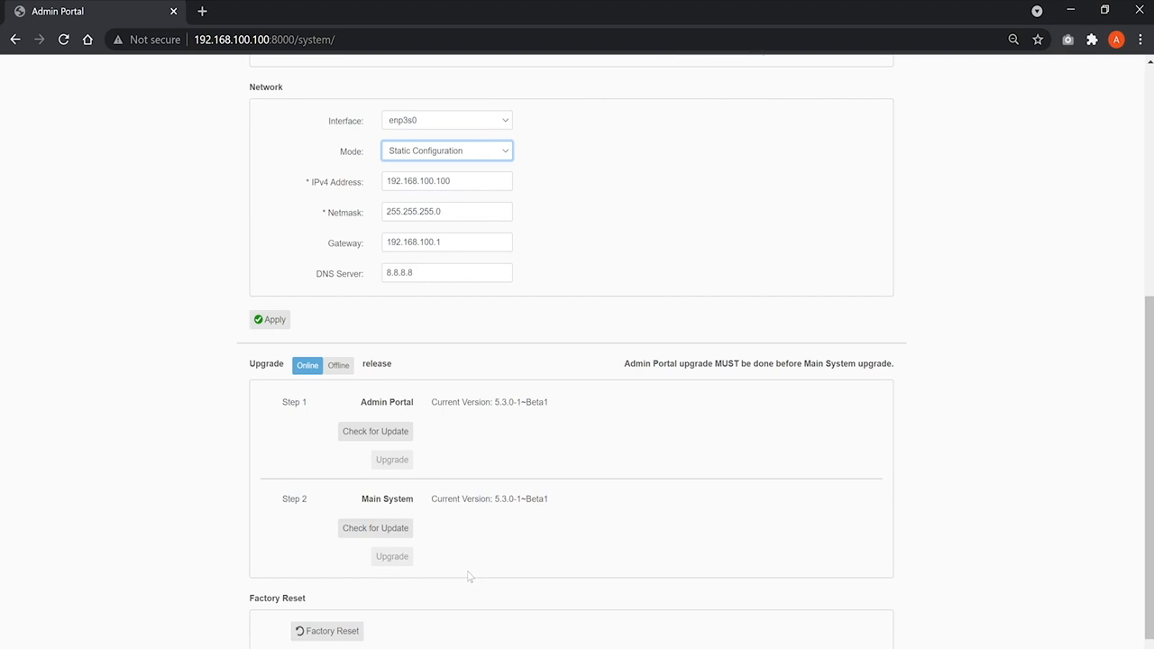
scroll(468, 570, up, 5)
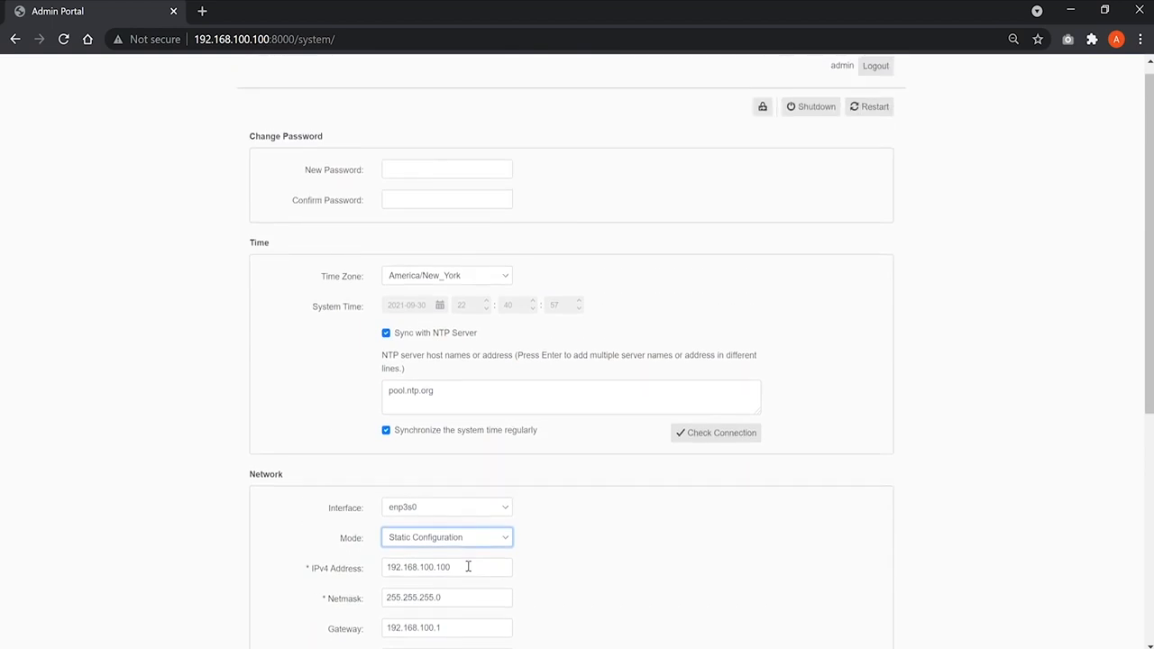
click(705, 436)
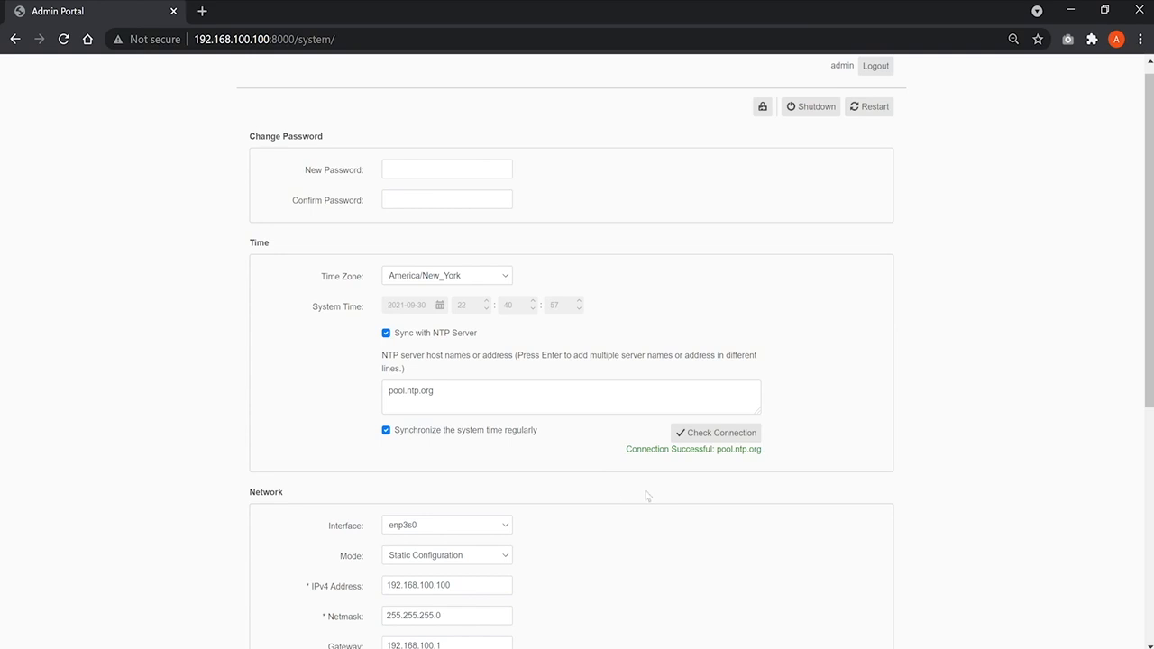
scroll(647, 495, up, 1)
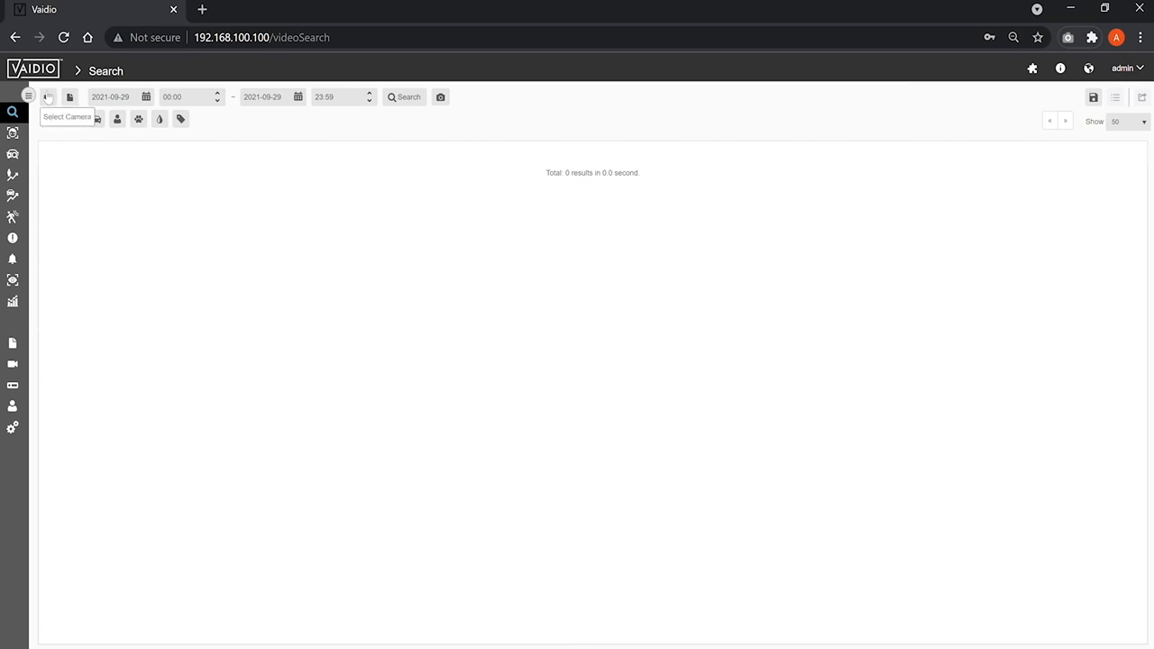
Step: On the NVR management page, edit the Demo NVR entry, check its connection and save it
click(28, 96)
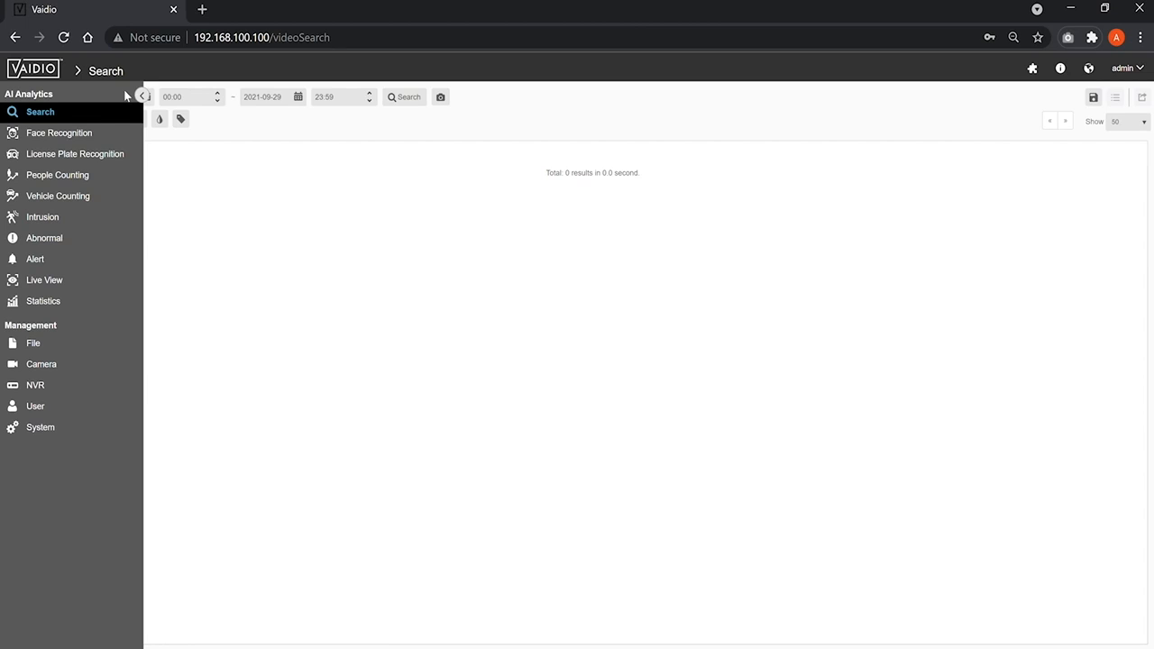
click(56, 393)
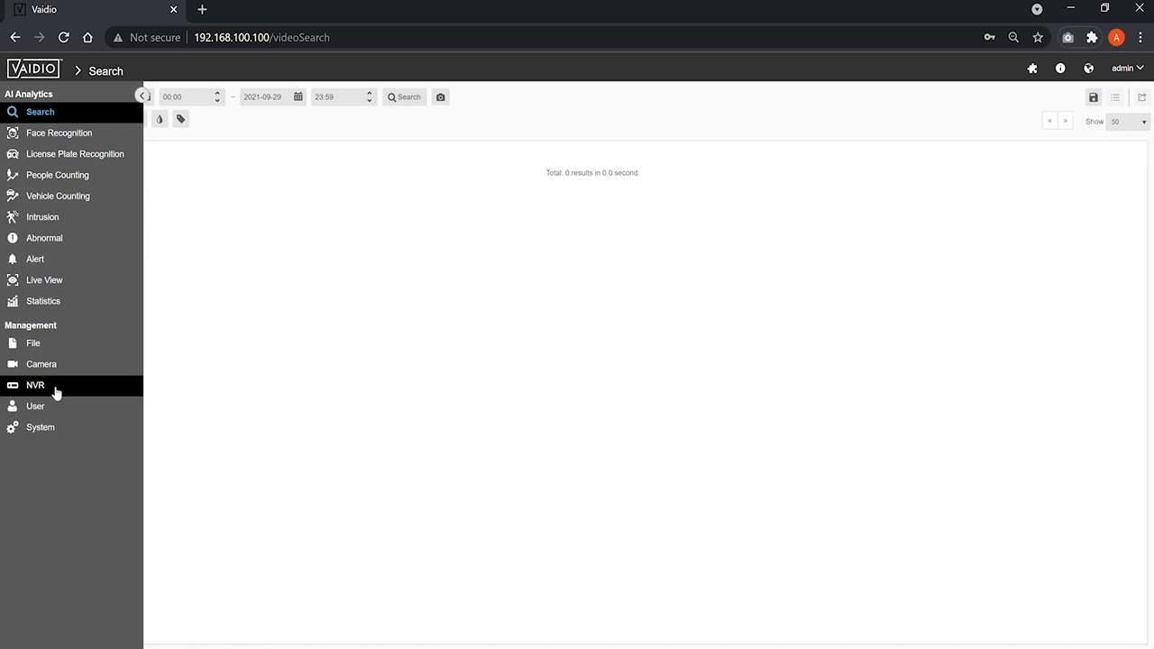
click(81, 392)
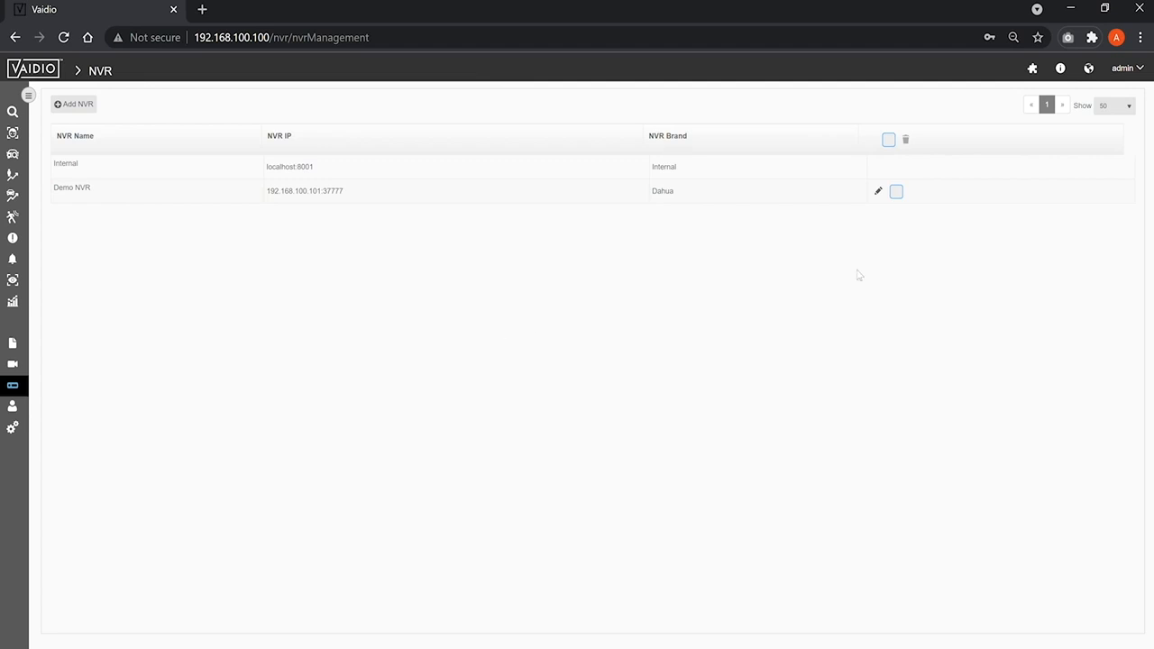
click(878, 192)
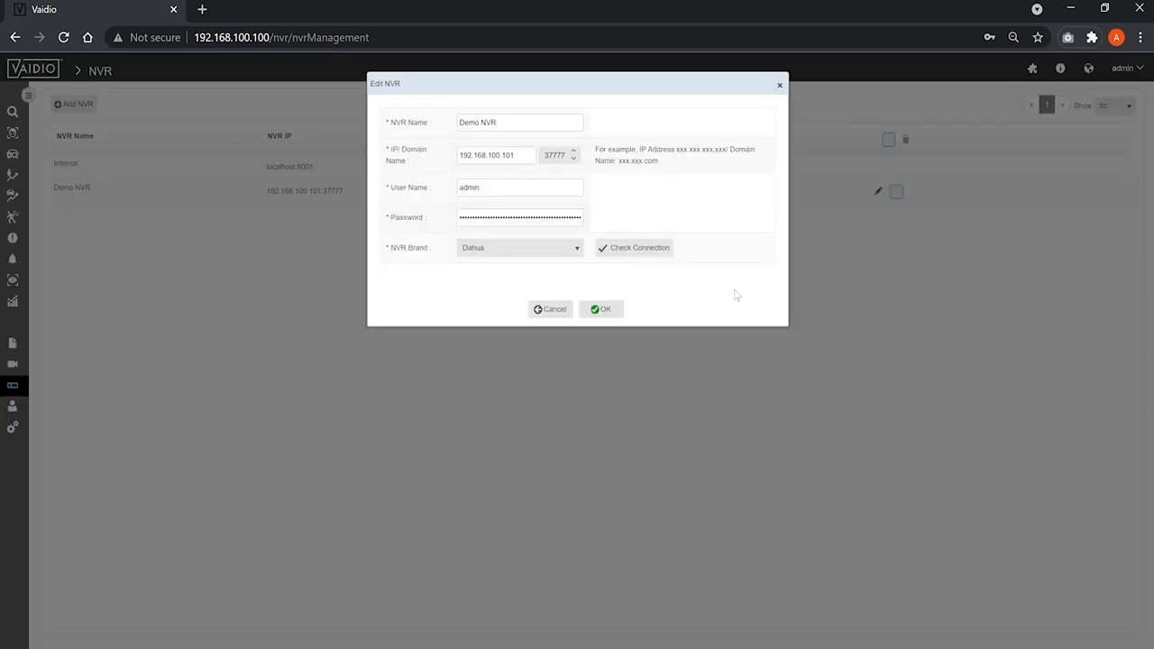
click(632, 252)
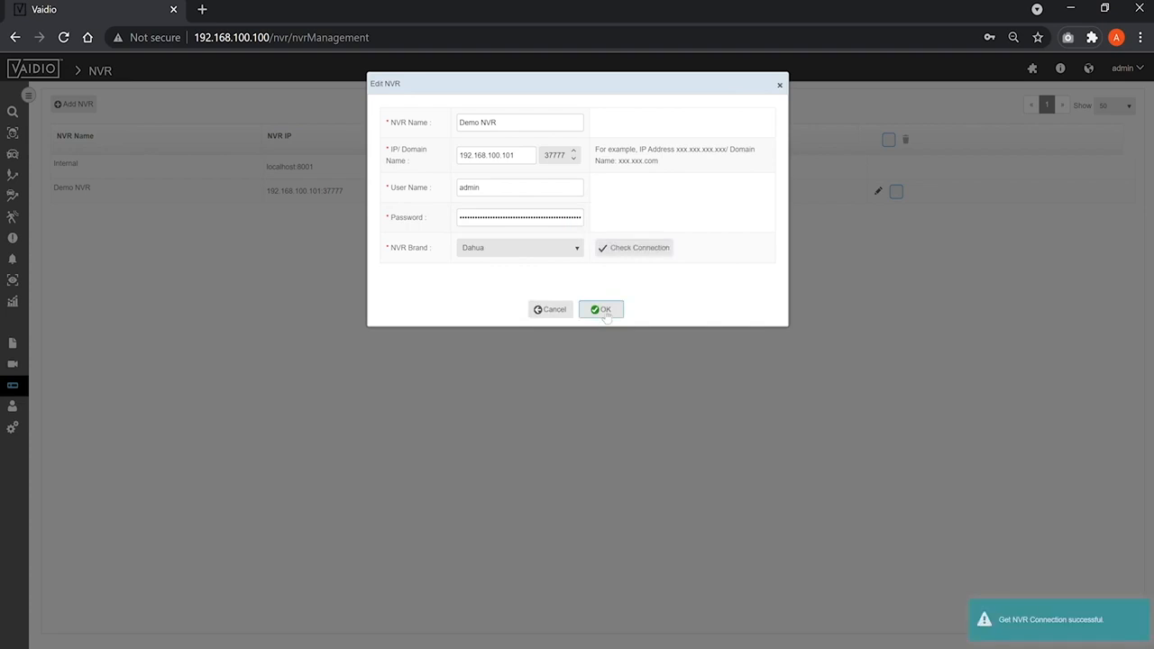
click(603, 311)
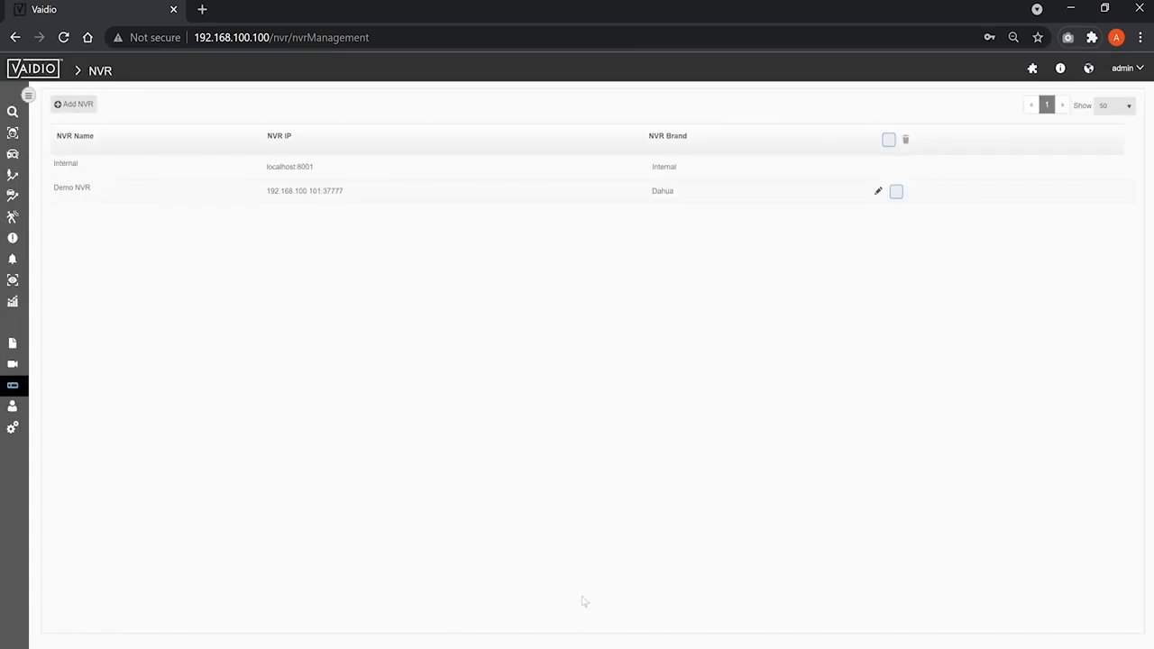
Step: On the camera management page, run camera auto discovery and close its results
click(18, 366)
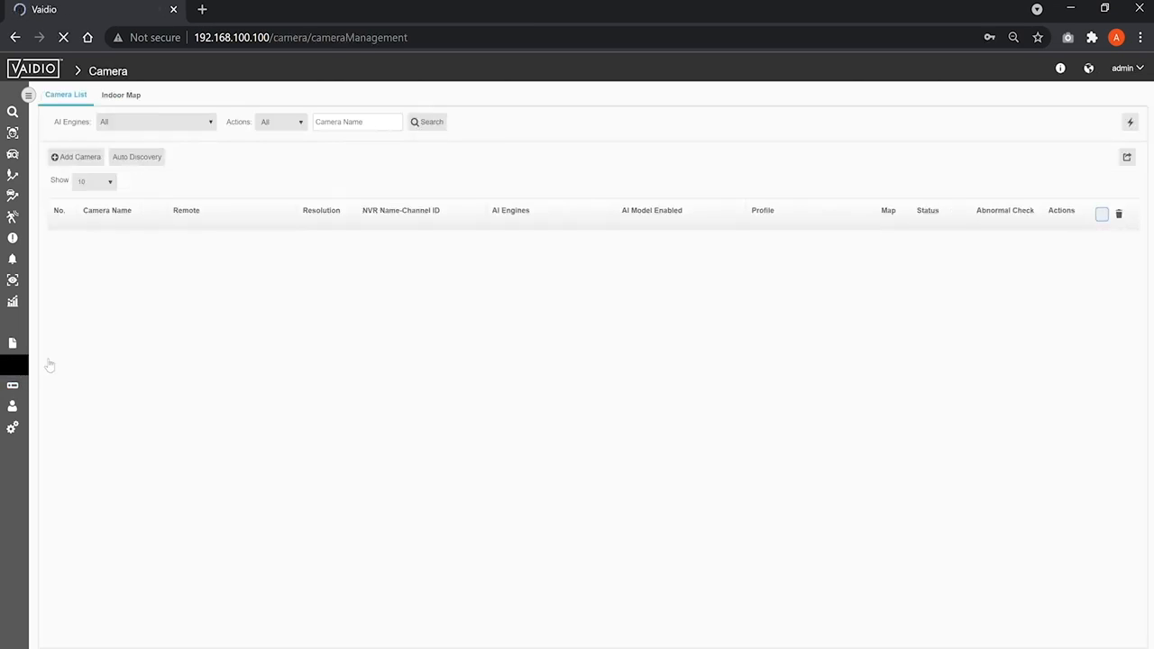
click(134, 161)
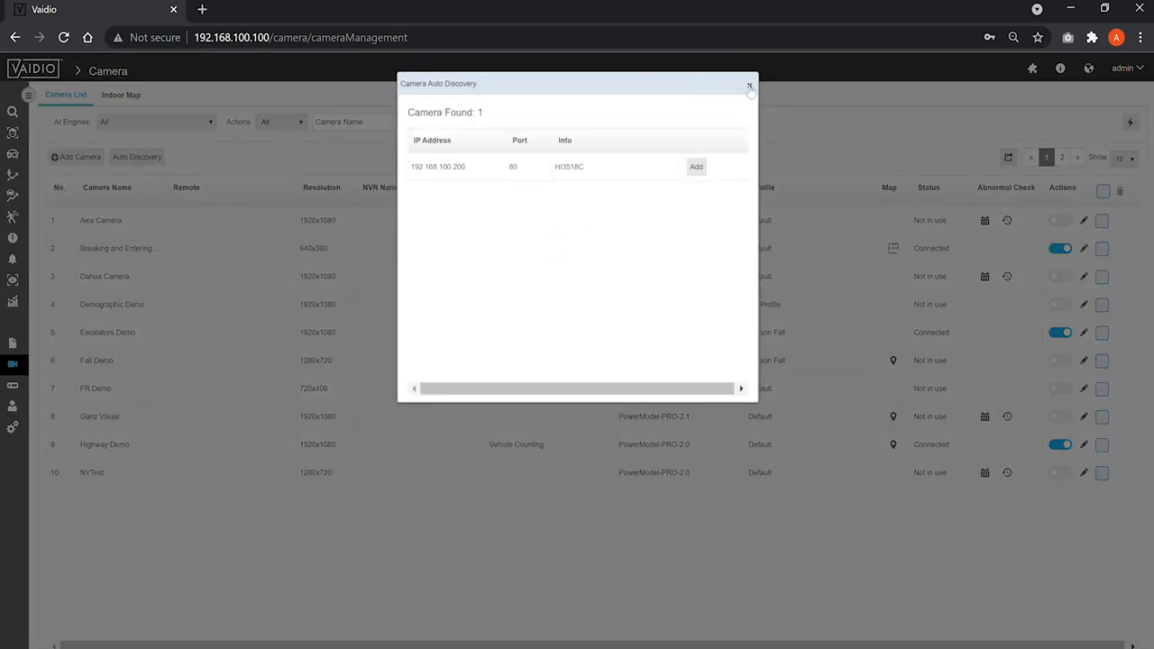
click(750, 85)
Step: Start adding a camera with IP address 192.168.100.200, port 80, user name admin and the camera password
click(97, 160)
click(341, 264)
text(192.168.100.200)
key(Tab)
text(80)
key(Tab)
text(admin)
key(Tab)
text(admin)
Step: Retrieve the new camera's RTSP streams, select the test.mp4 stream and preview its video
click(298, 335)
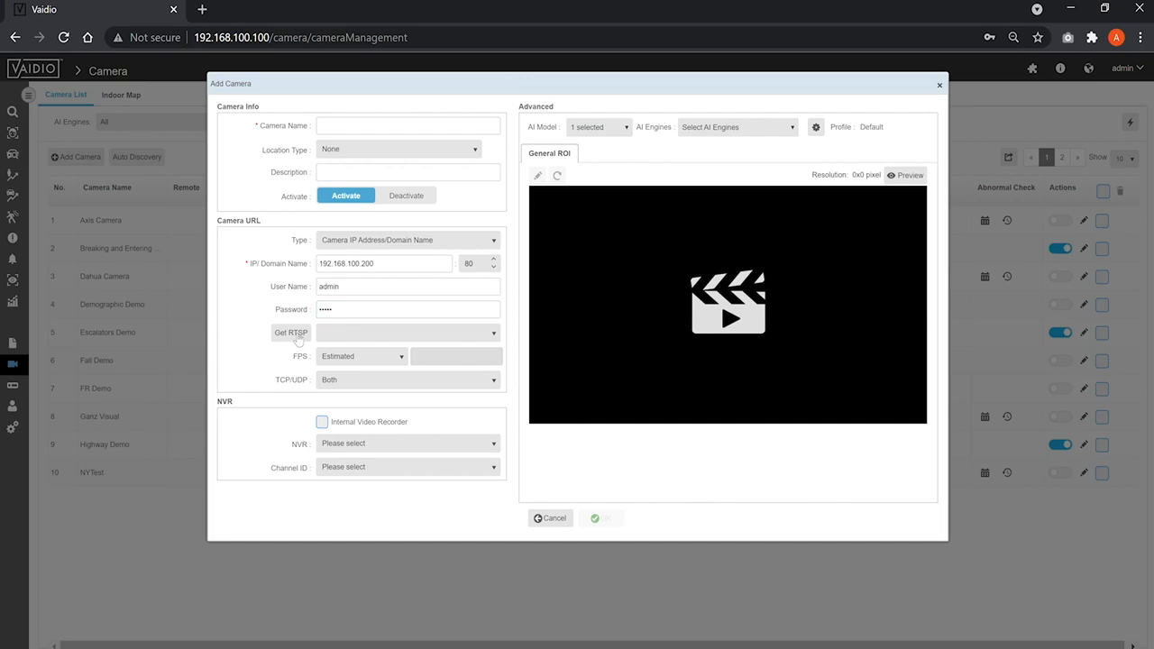
click(346, 339)
click(350, 352)
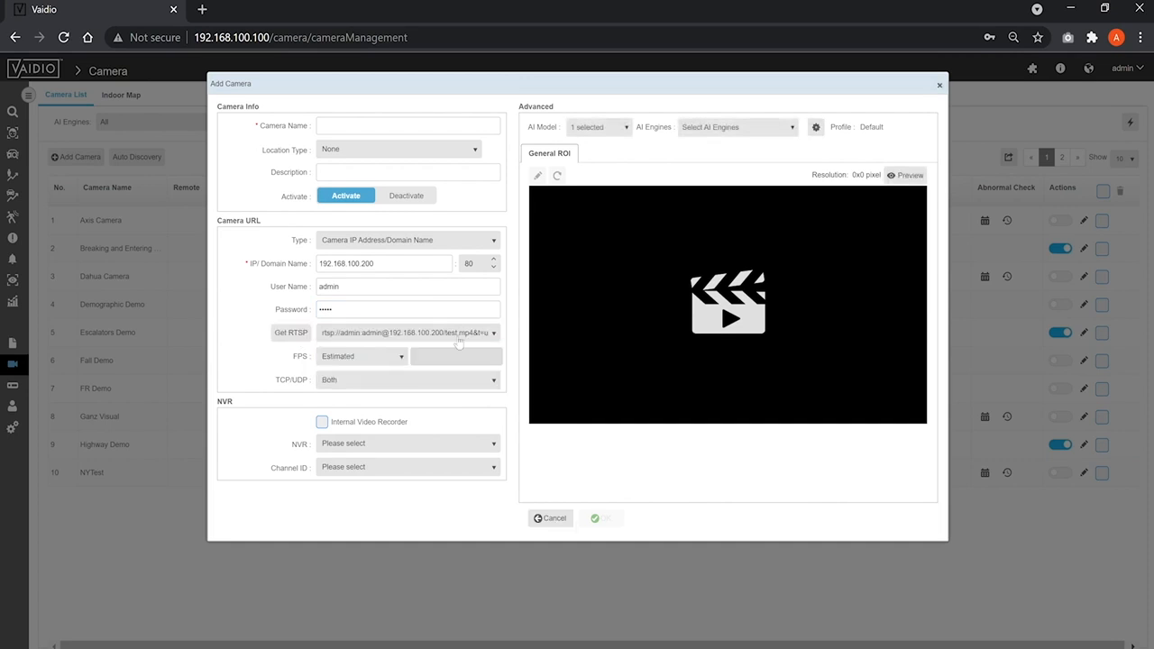
click(890, 178)
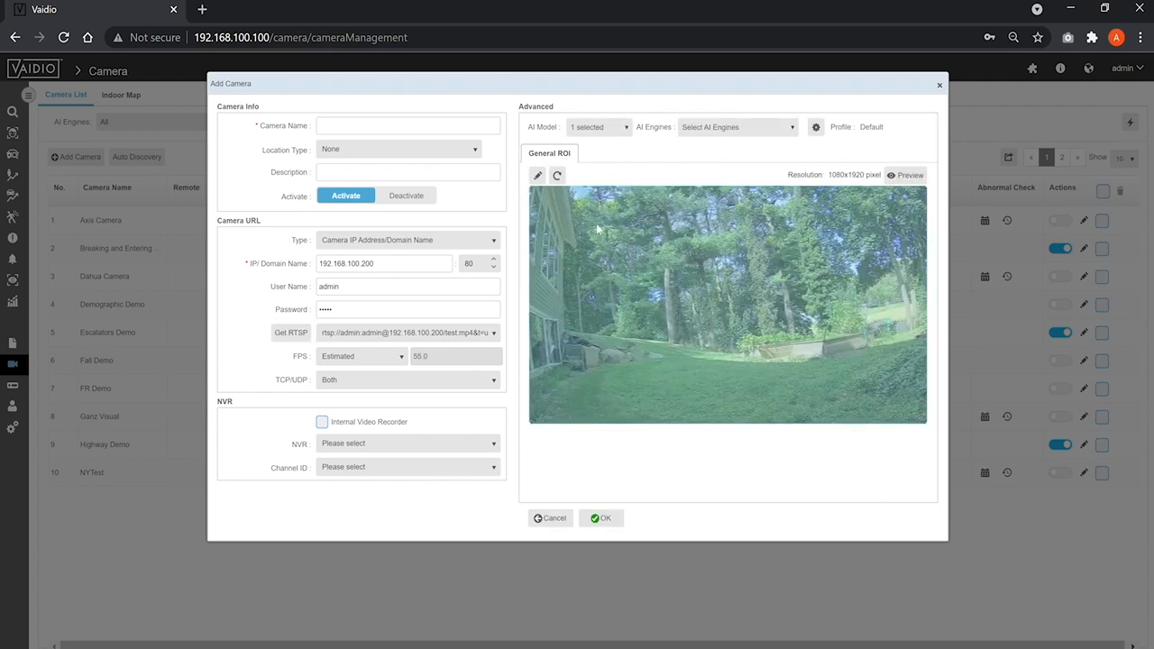
Step: Switch the camera URL type to RTSP, paste the camera's rtsp://192.168.100.200/test.mp4 stream address and preview it
click(460, 242)
click(415, 286)
click(413, 265)
key(ctrl+v)
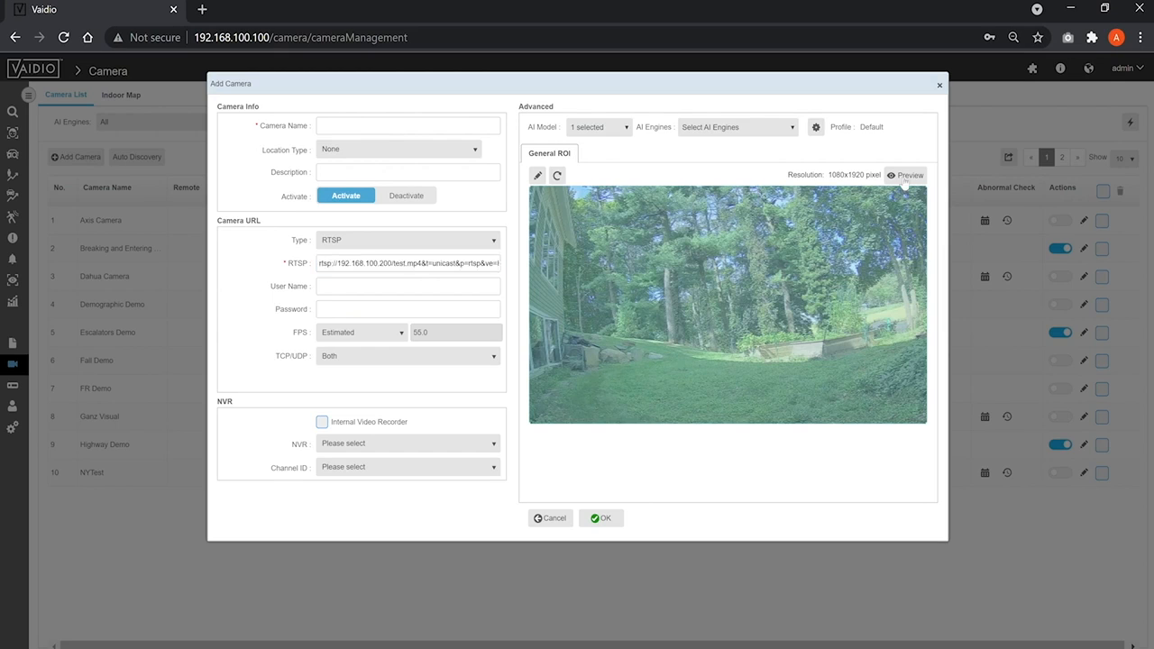
click(906, 176)
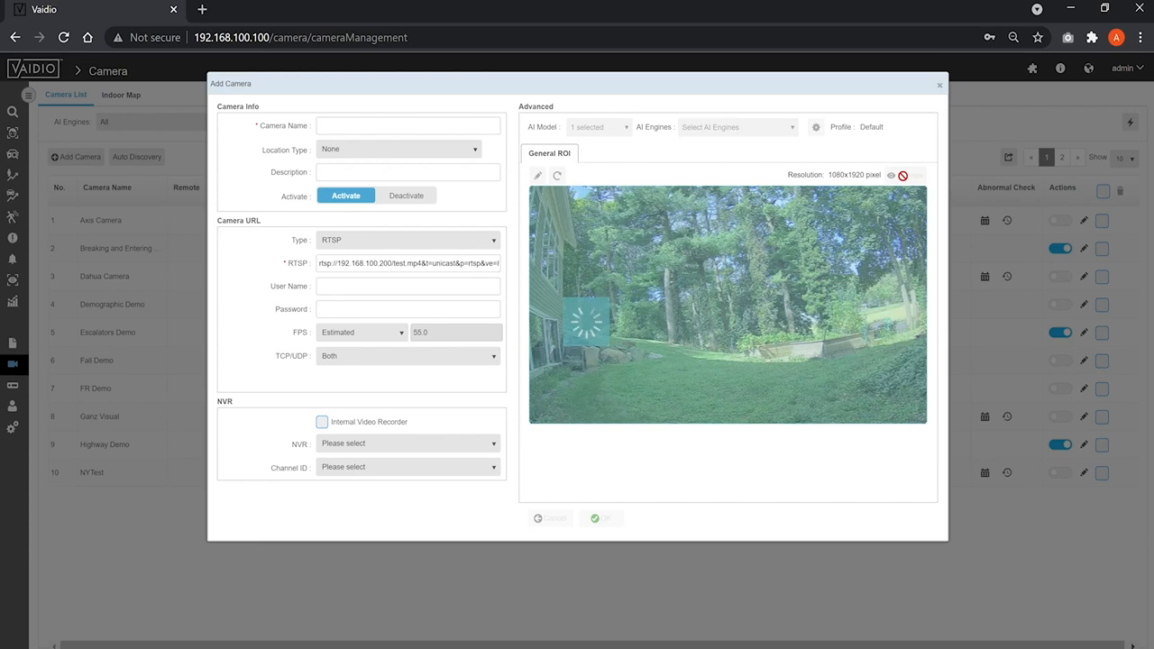
Step: Try the Camera APP source type with mapping ID Demo, and switch the type to External
click(456, 240)
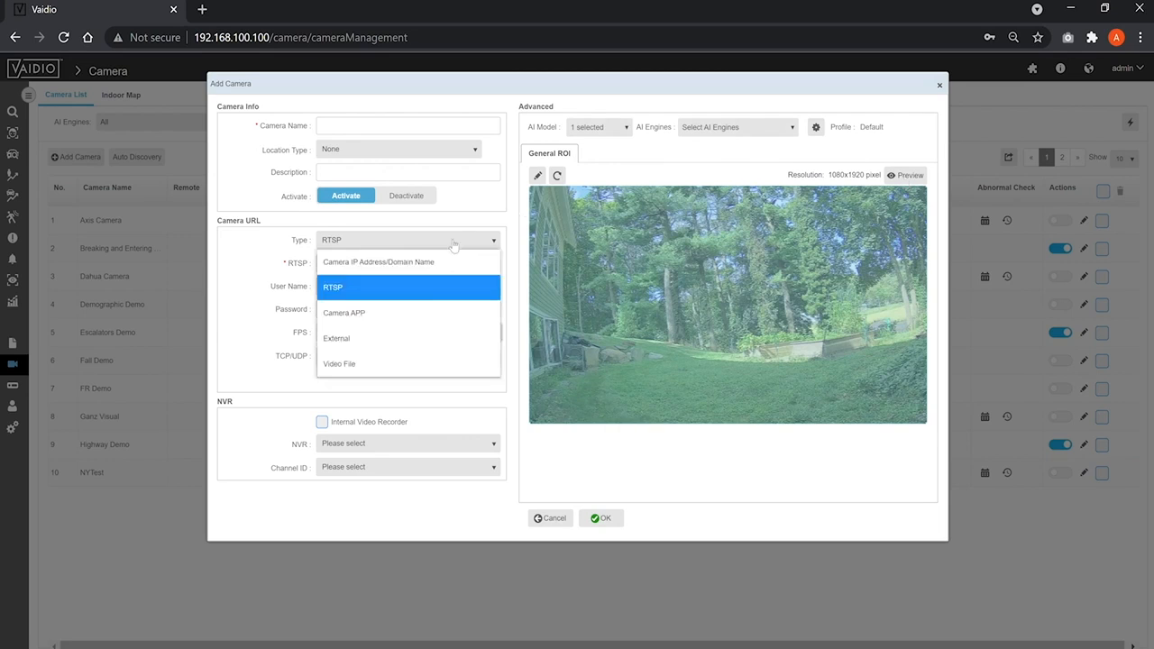
click(431, 309)
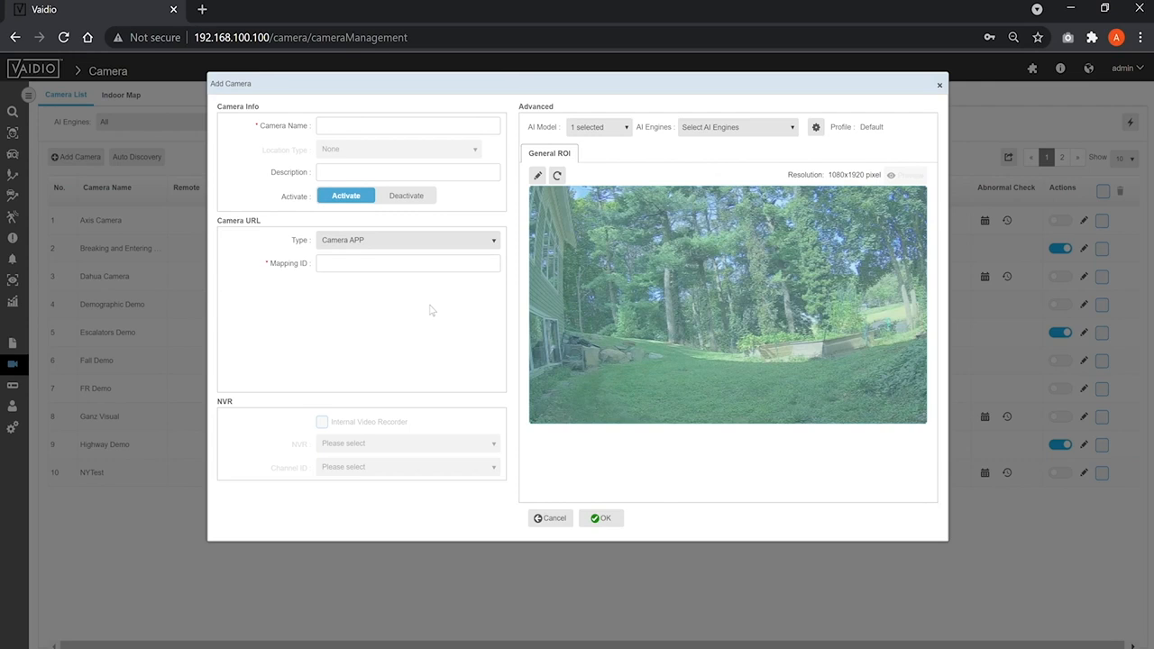
click(411, 263)
text(Demo)
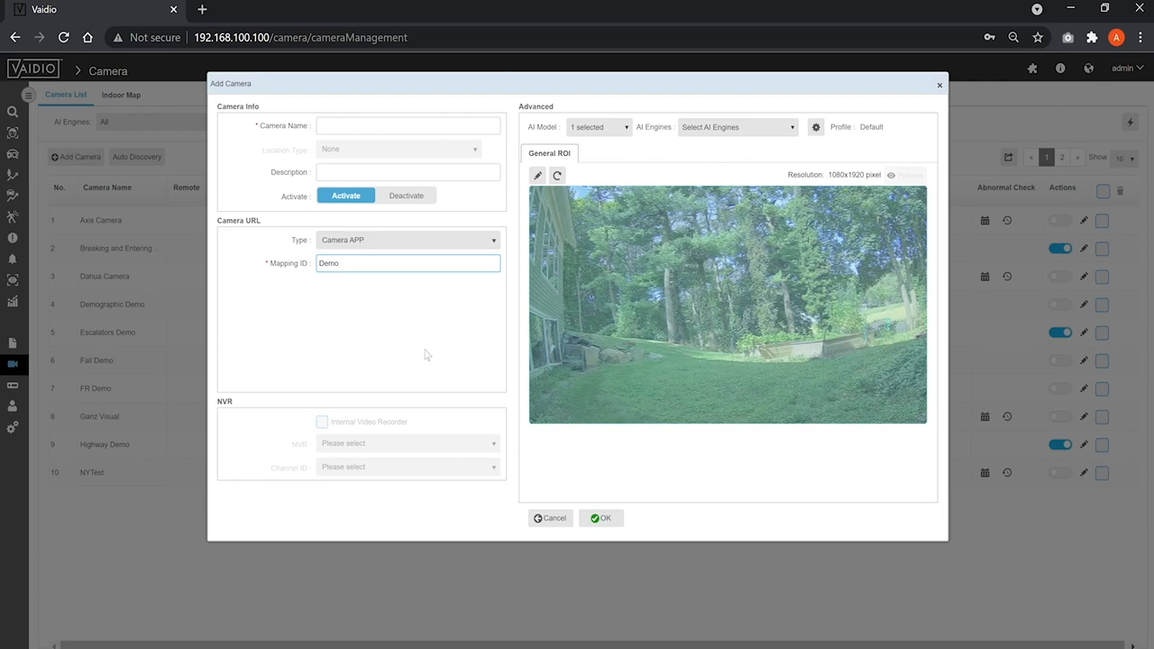
click(427, 355)
click(443, 247)
click(382, 338)
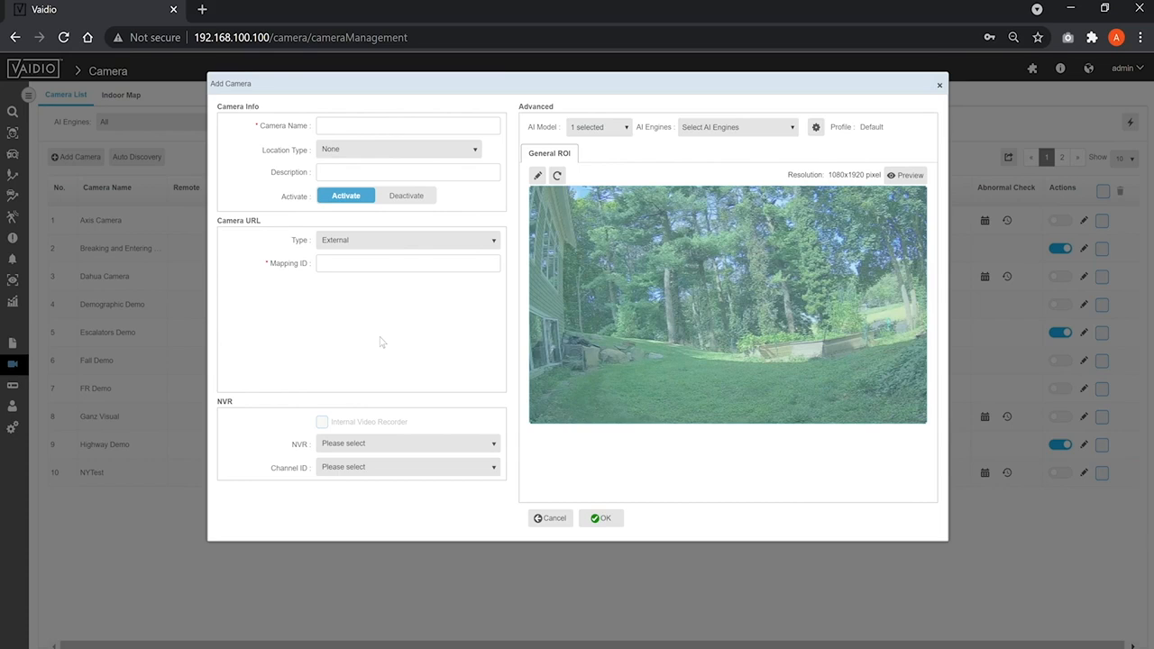
Step: Try the Video File source type with Cars On Highway.mp4, preview it and view the play mode options
click(412, 241)
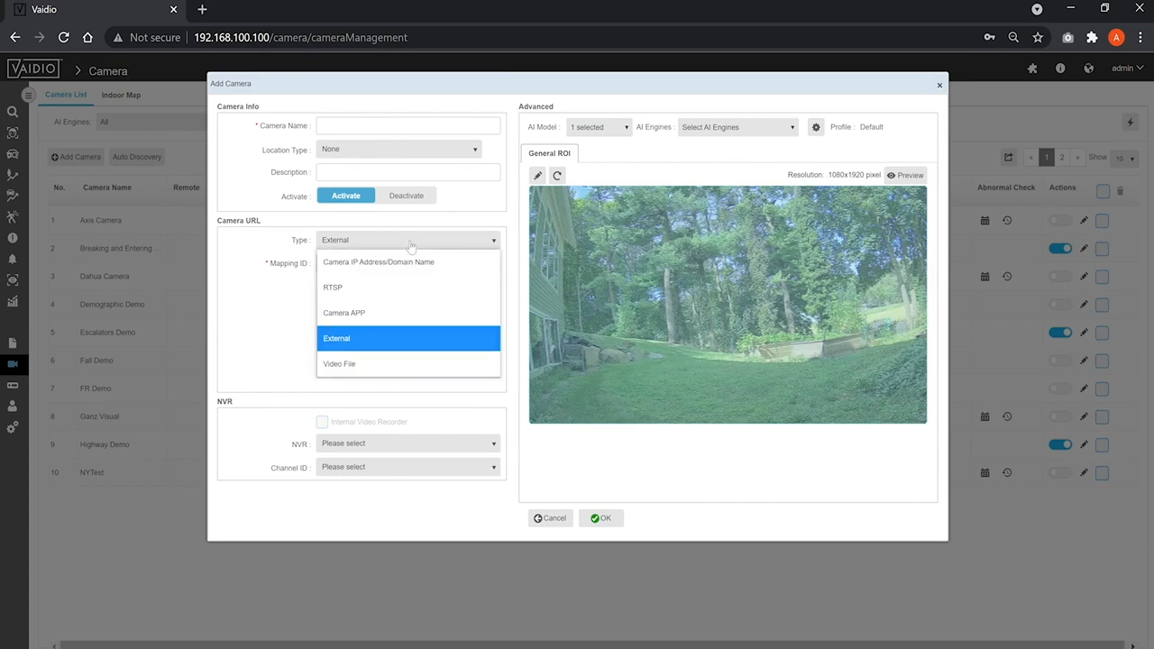
click(375, 362)
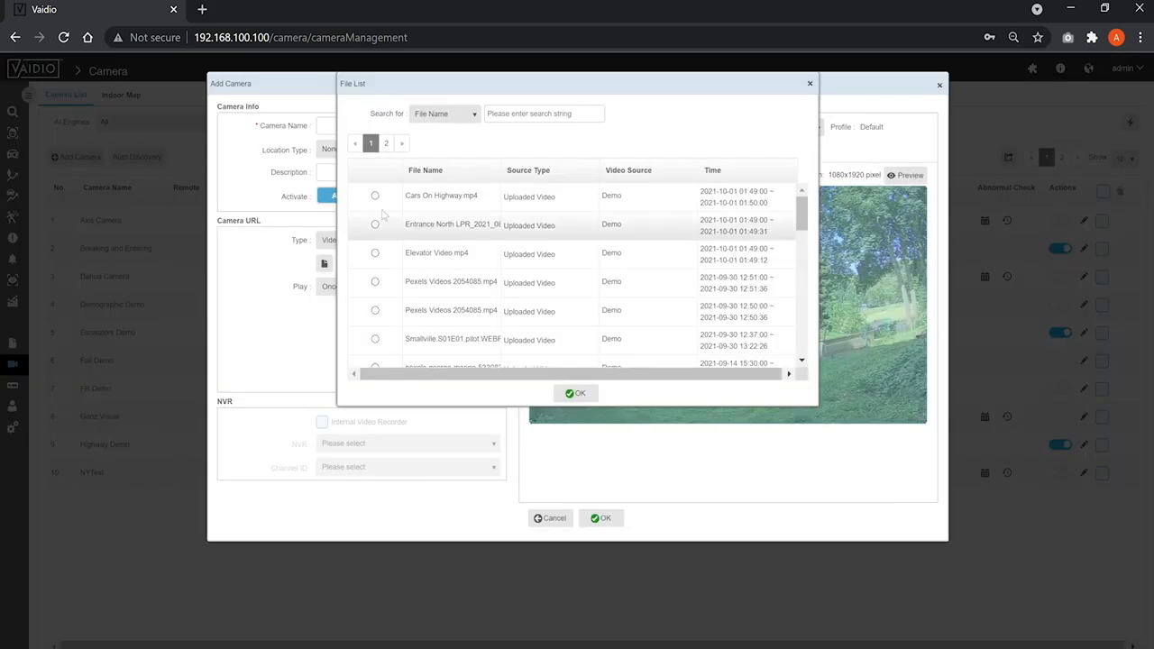
click(375, 195)
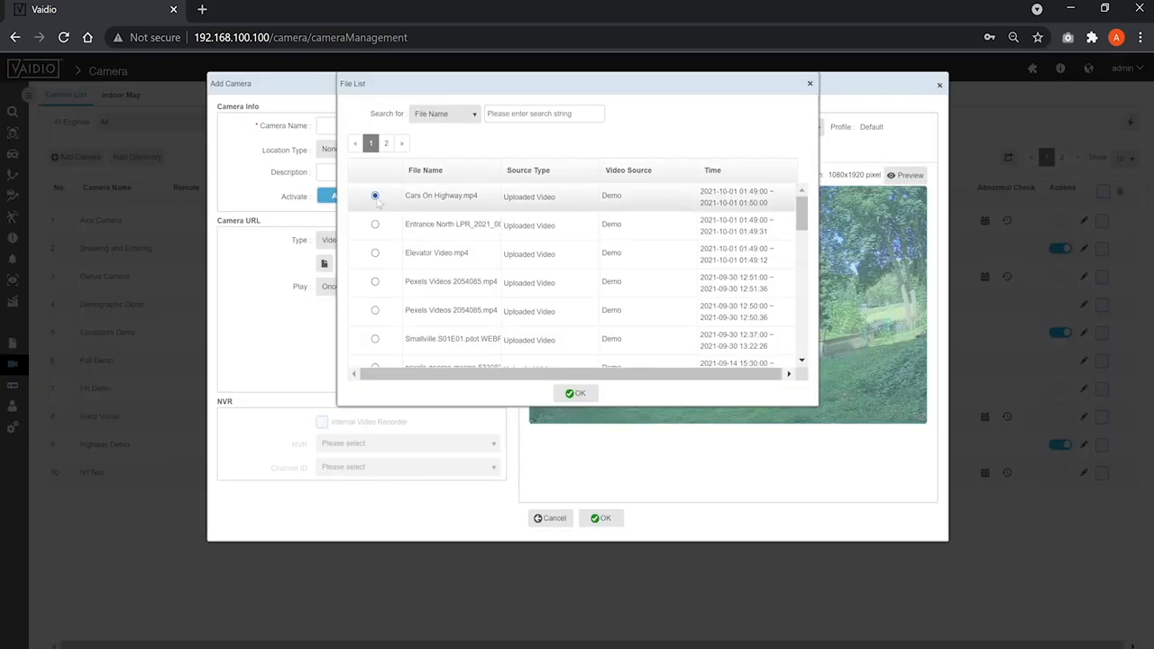
click(573, 394)
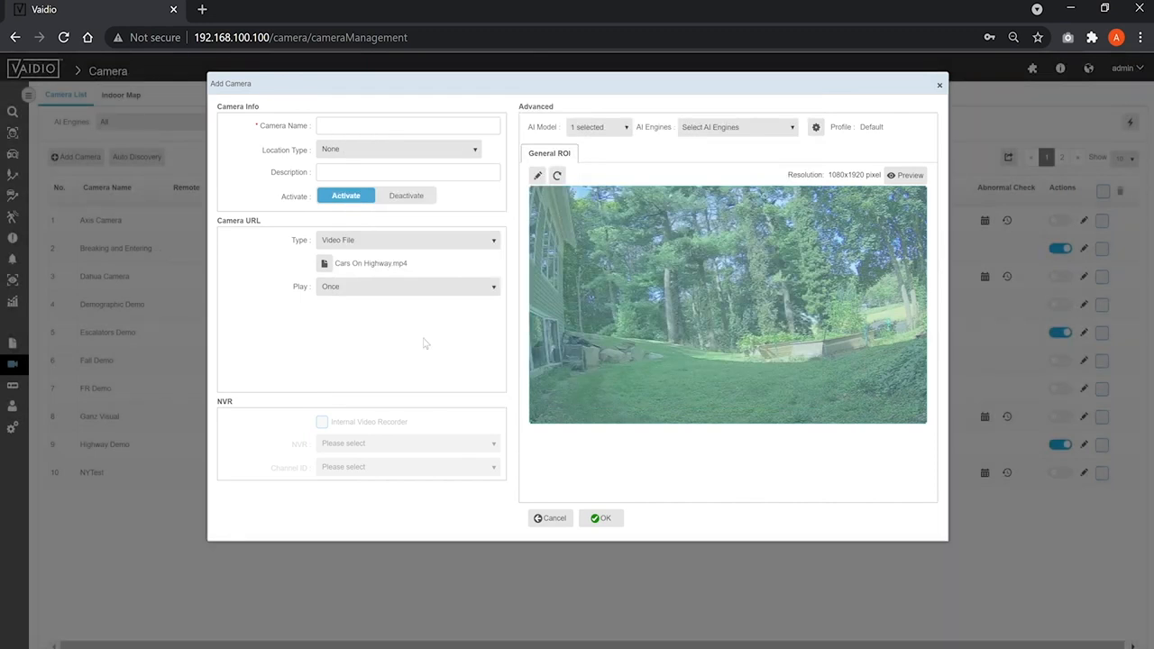
click(892, 174)
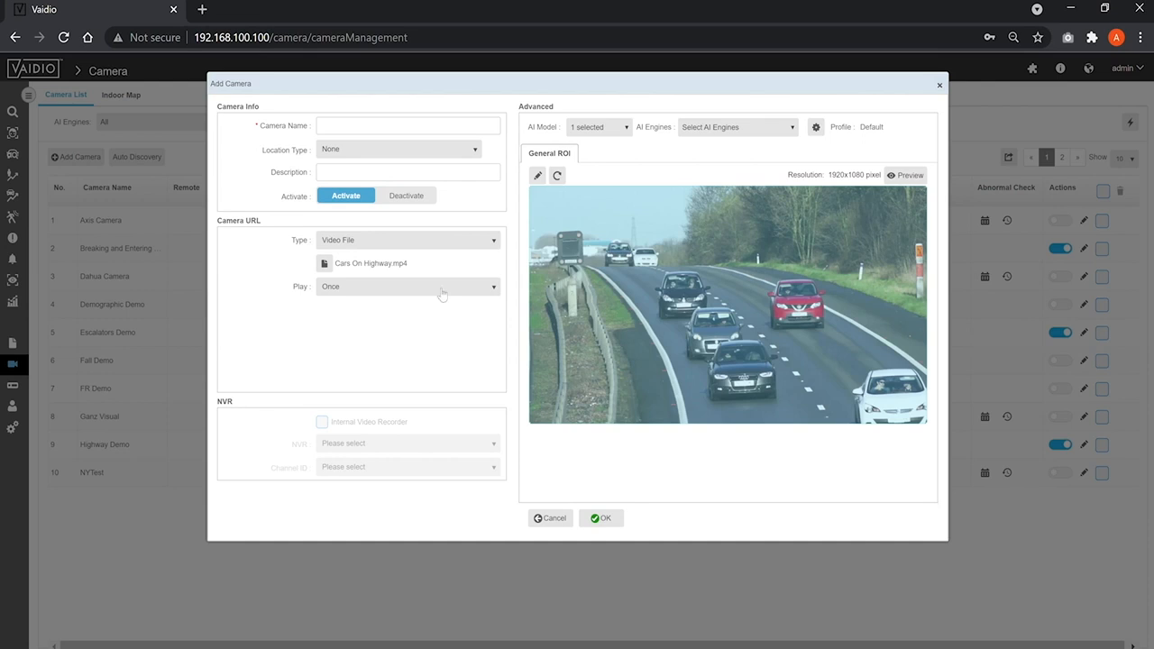
click(442, 288)
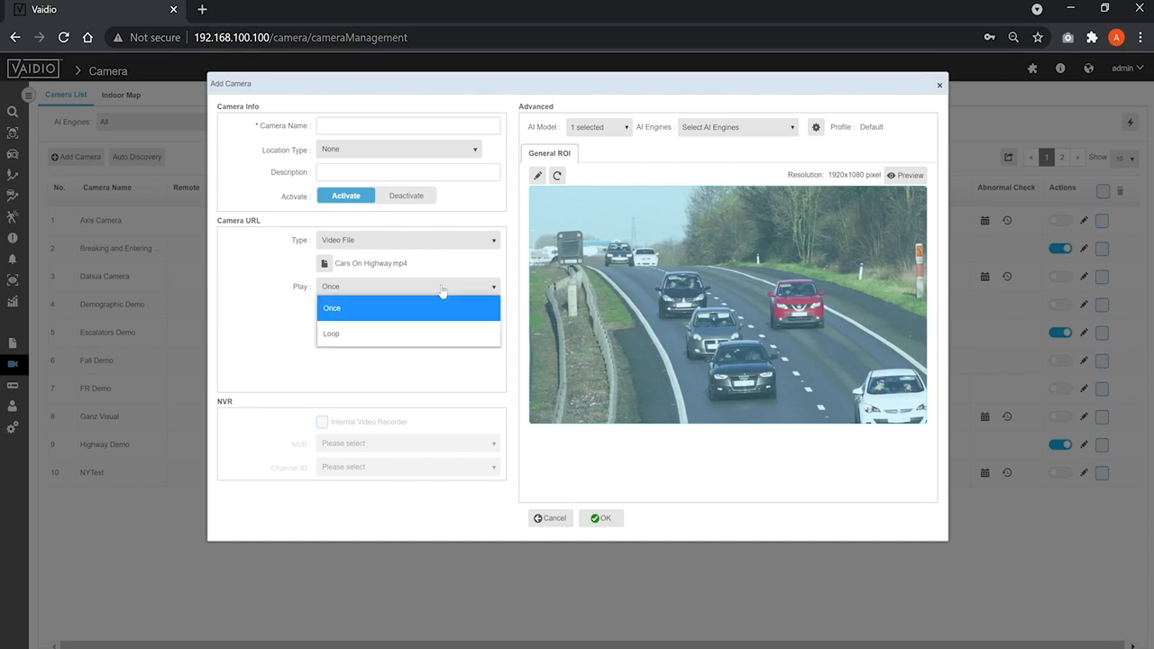
click(418, 383)
Step: Return the source type to Camera IP Address/Domain Name and enable the Internal Video Recorder
click(373, 238)
click(365, 265)
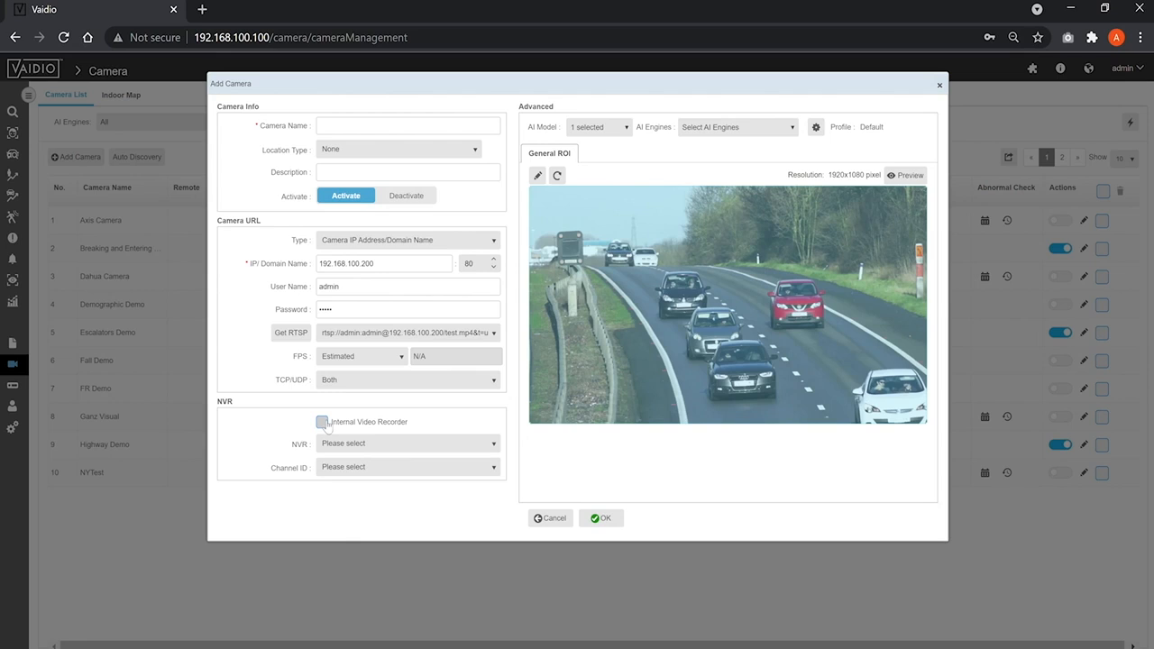
click(323, 423)
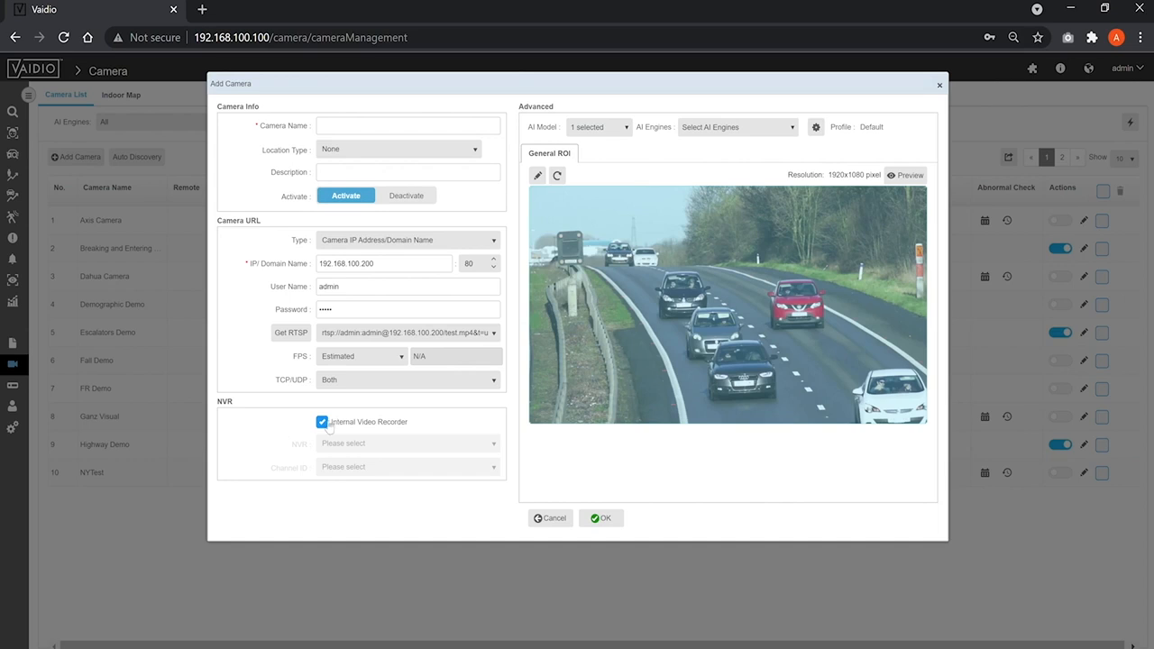
Step: Disable the Internal Video Recorder and link the camera to Demo NVR, channel ID (IPC) 1
click(324, 424)
click(330, 445)
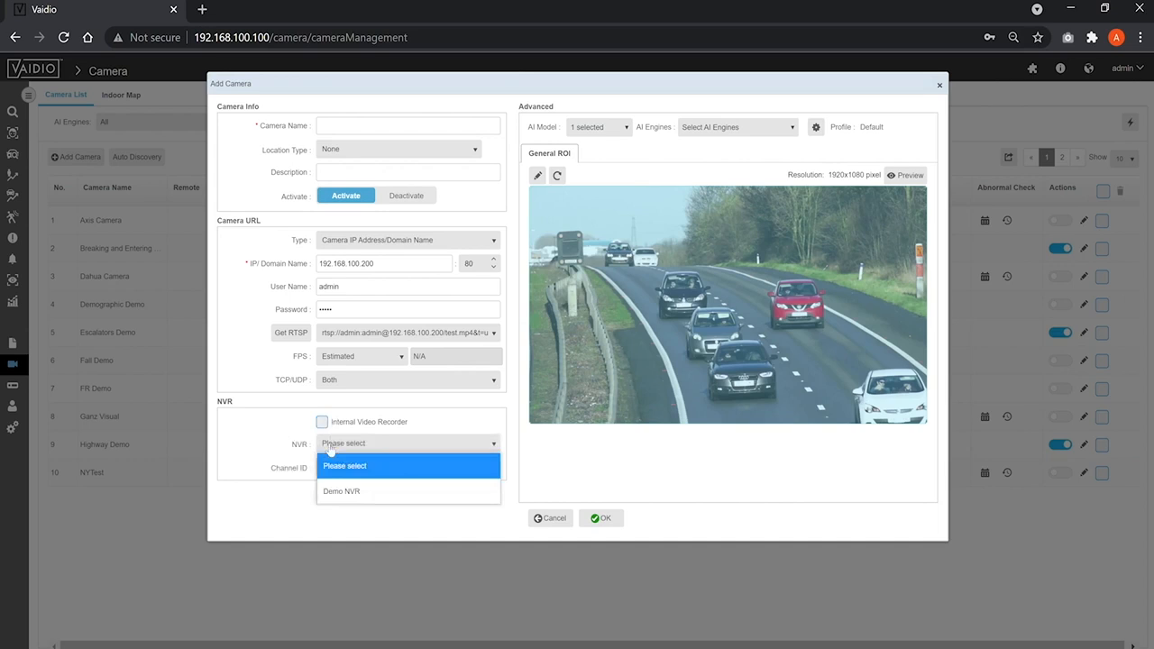
click(346, 492)
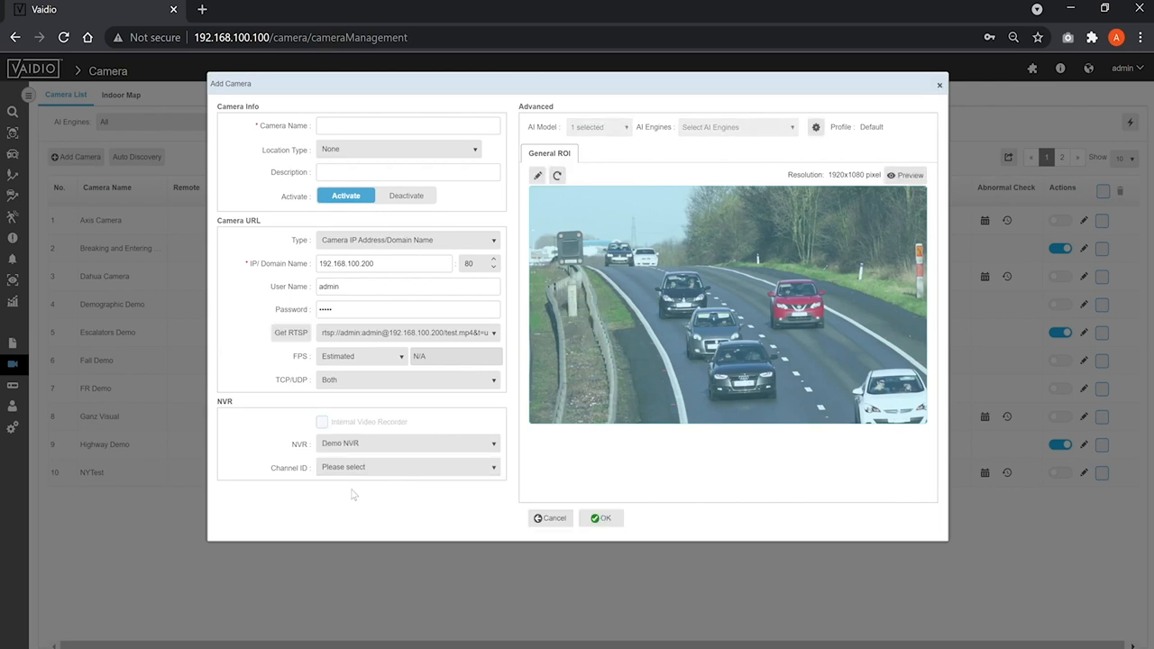
click(382, 471)
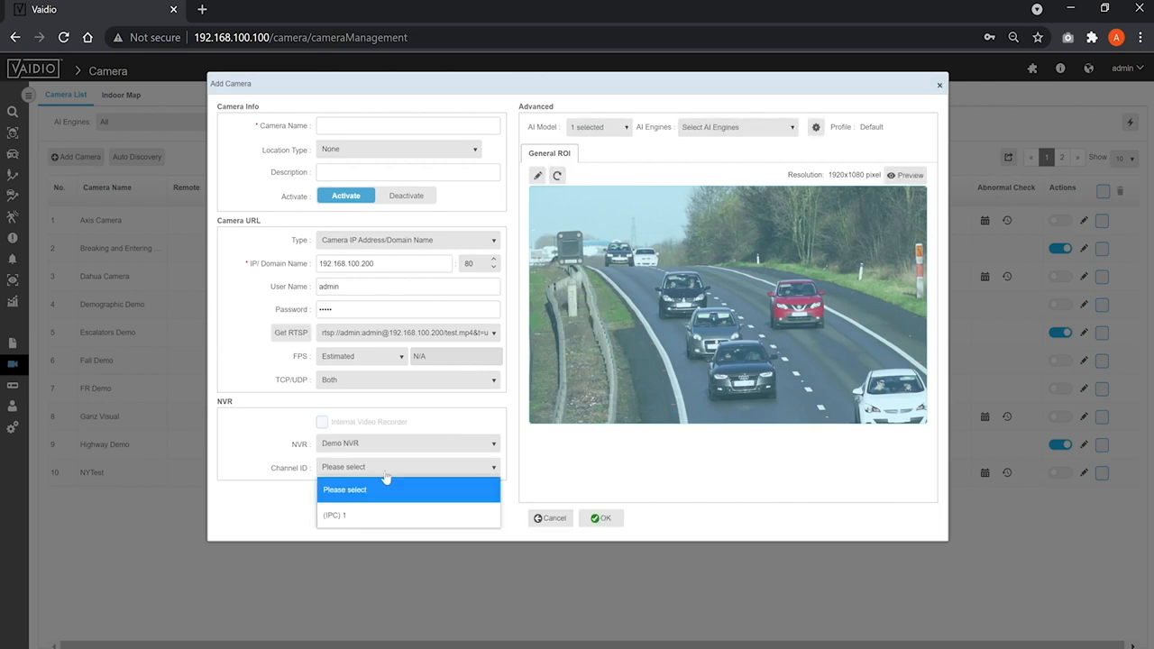
click(354, 514)
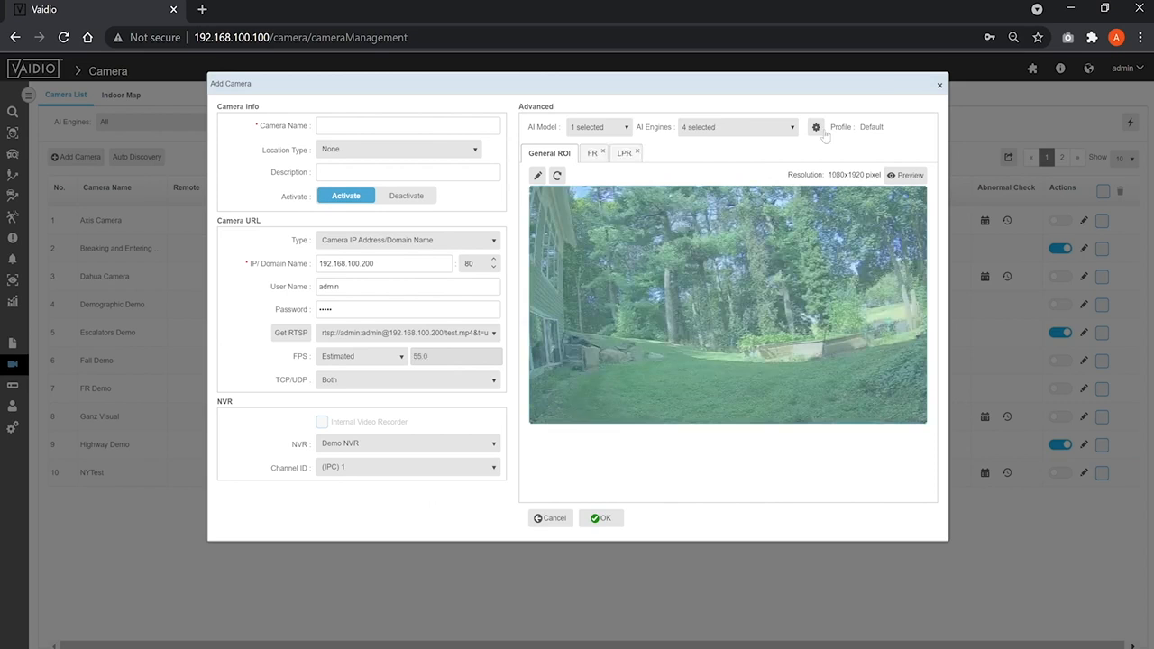
Step: Restrict the Default profile's detected object types to Bus, Car and Motorcycle
click(820, 130)
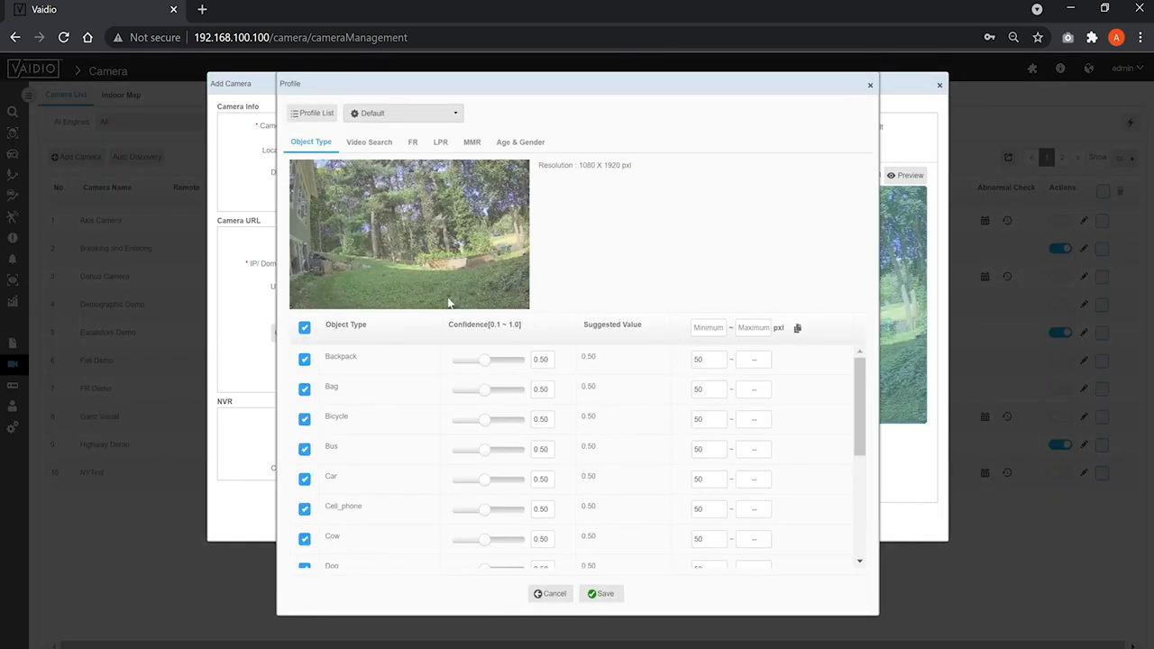
click(305, 328)
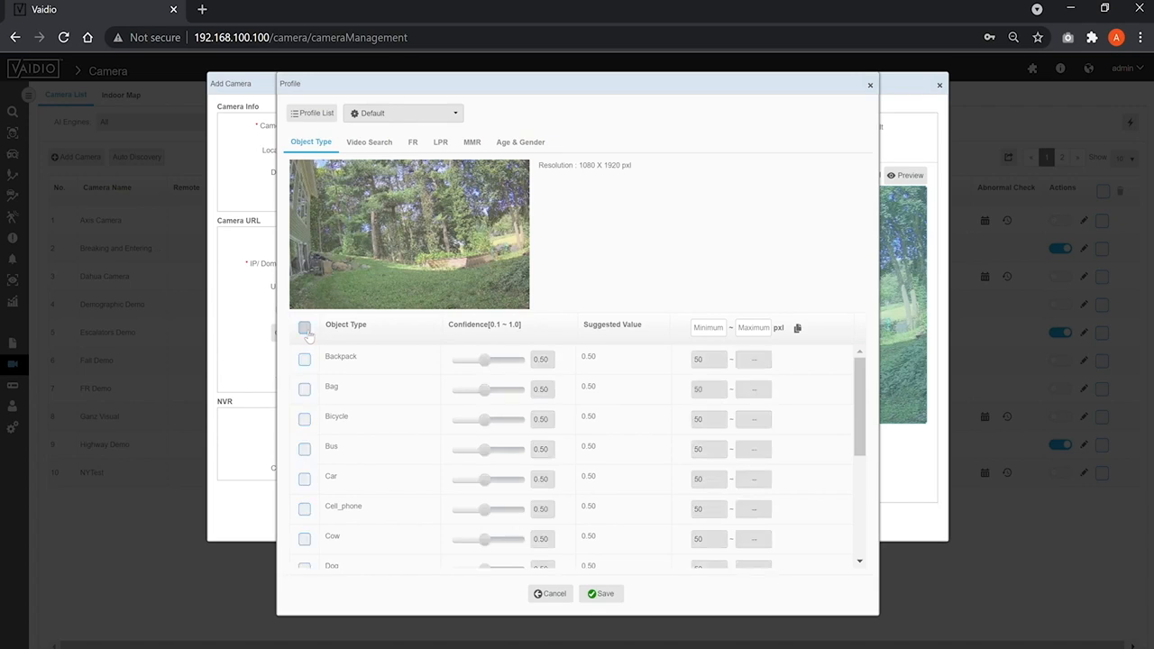
click(305, 450)
click(305, 479)
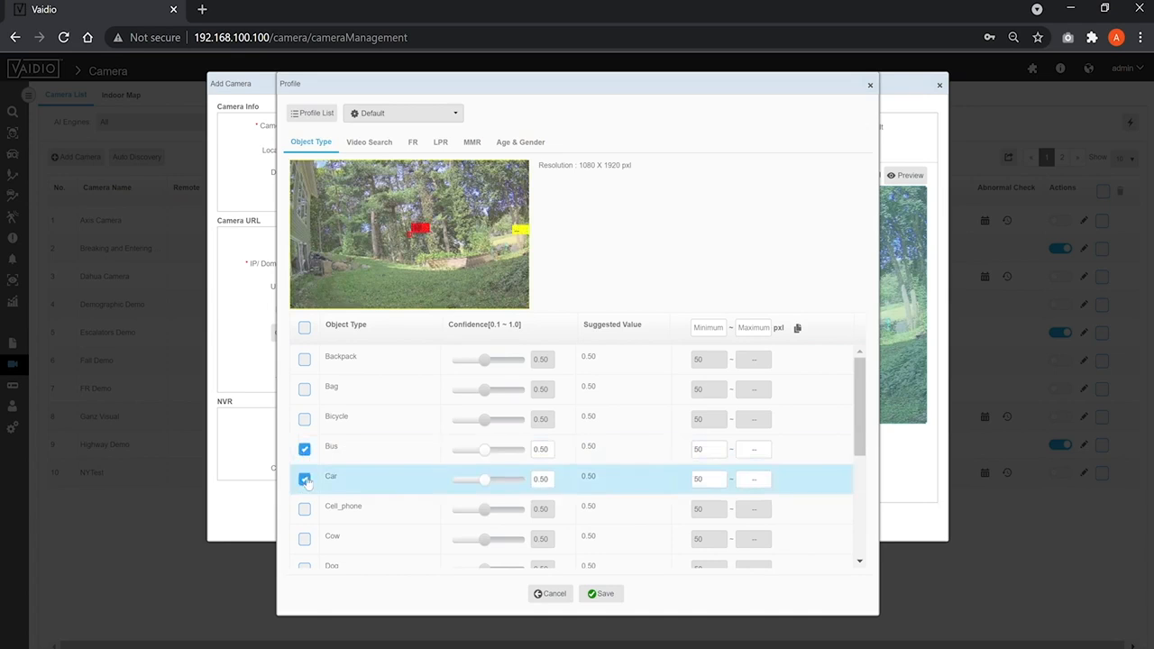
scroll(306, 483, down, 1)
scroll(313, 505, down, 2)
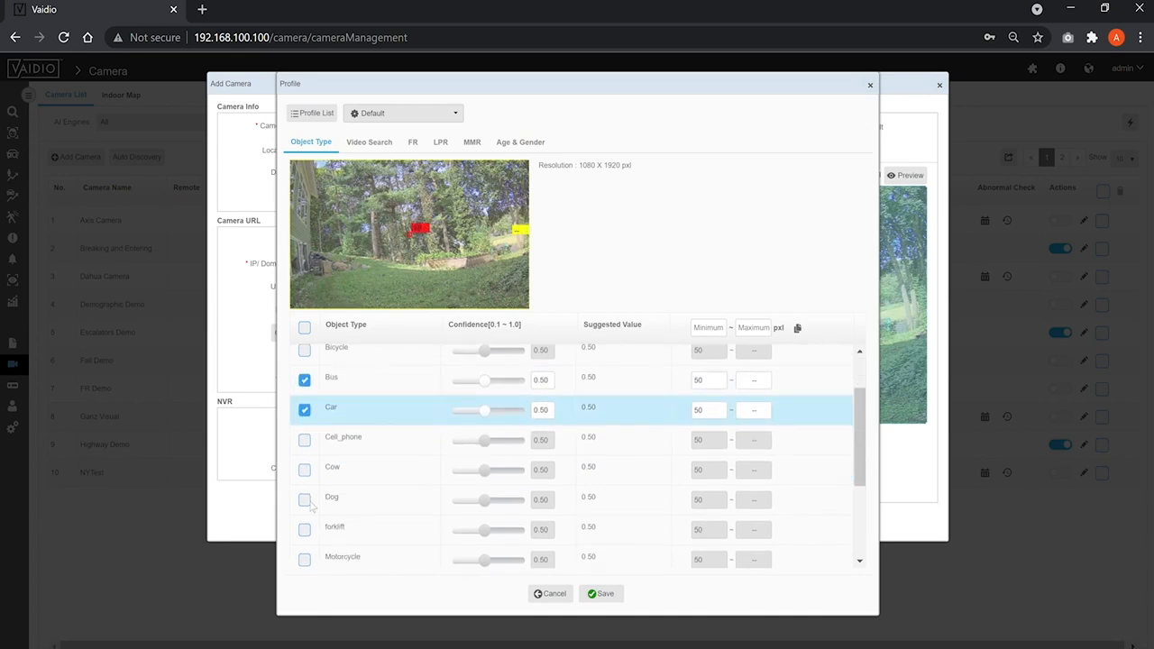
click(305, 550)
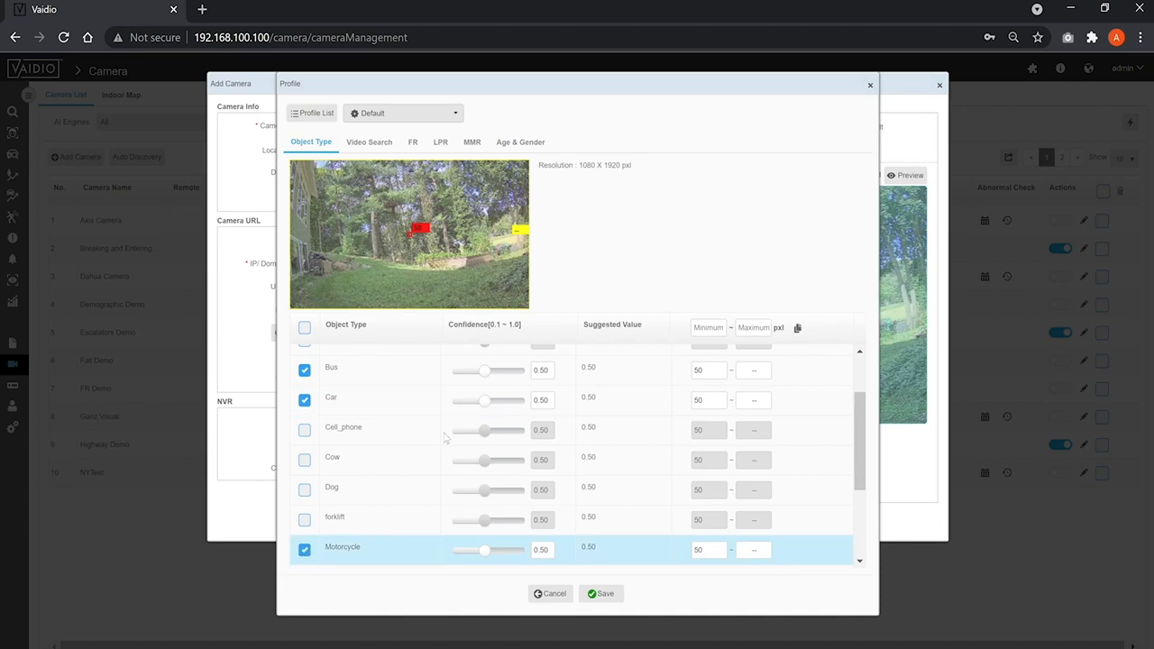
Step: Try a value of 10 in the Car object type's detection settings and set it back to 50
click(492, 414)
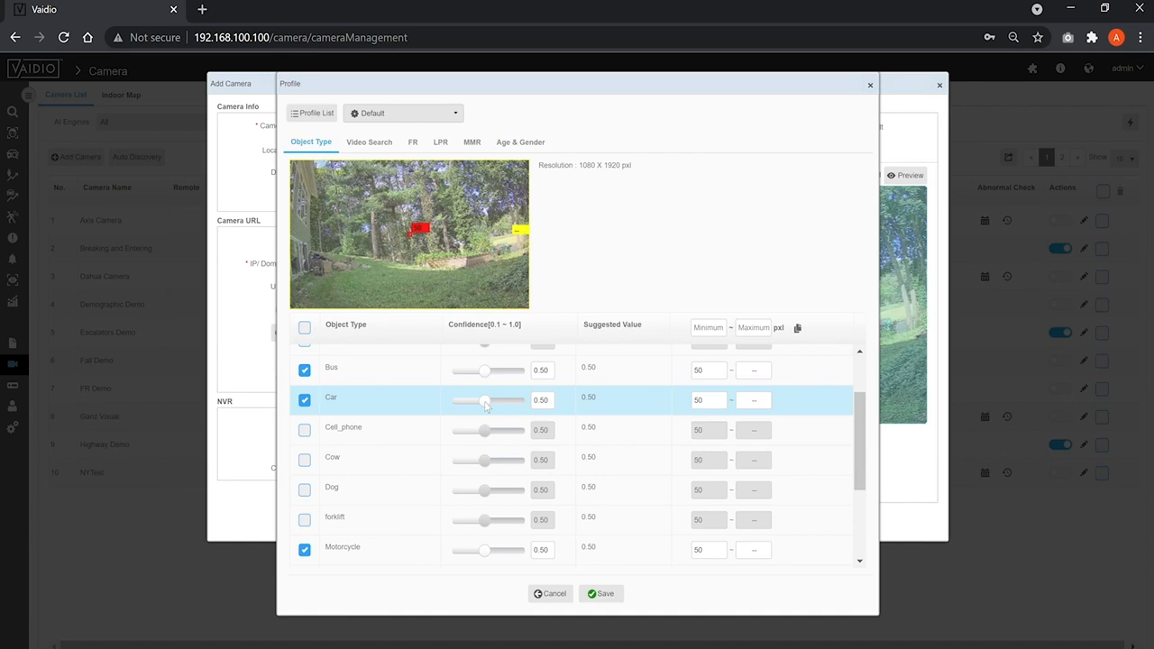
mouse_move(485, 405)
mouse_down()
mouse_move(519, 408)
mouse_move(455, 405)
mouse_move(484, 411)
mouse_up()
key(BackSpace)
text(10)
key(Tab)
key(shift+Tab)
text(50)
key(Tab)
click(665, 407)
Step: View the profile's Video Search settings and toggle Quality Detection for face recognition
click(381, 146)
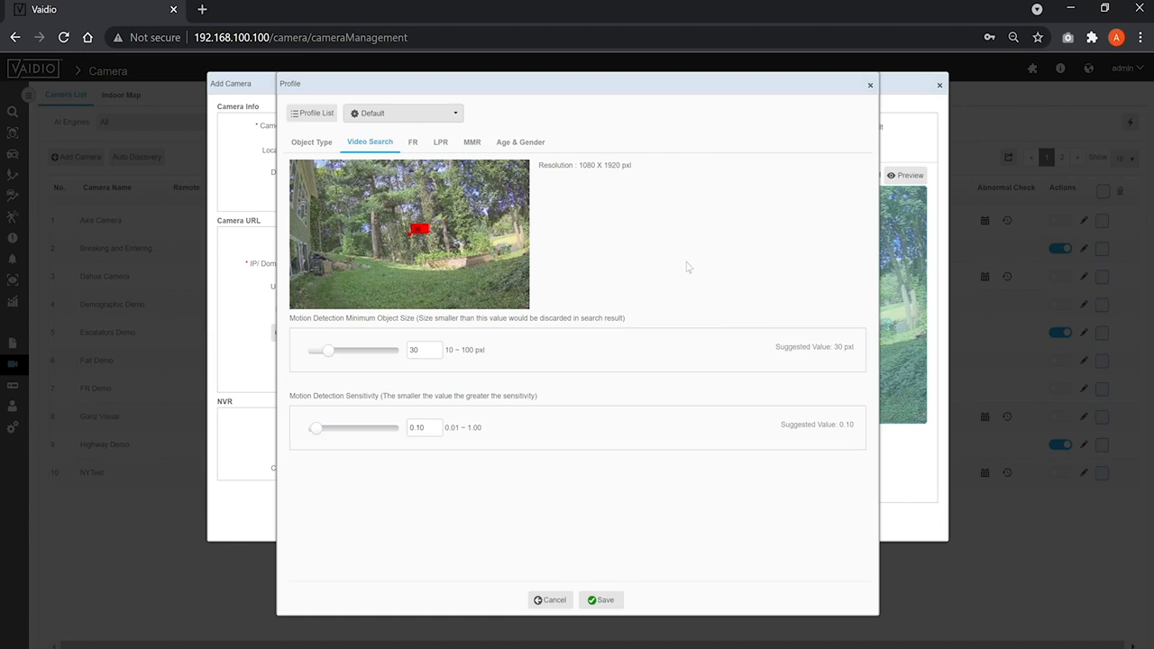
click(413, 142)
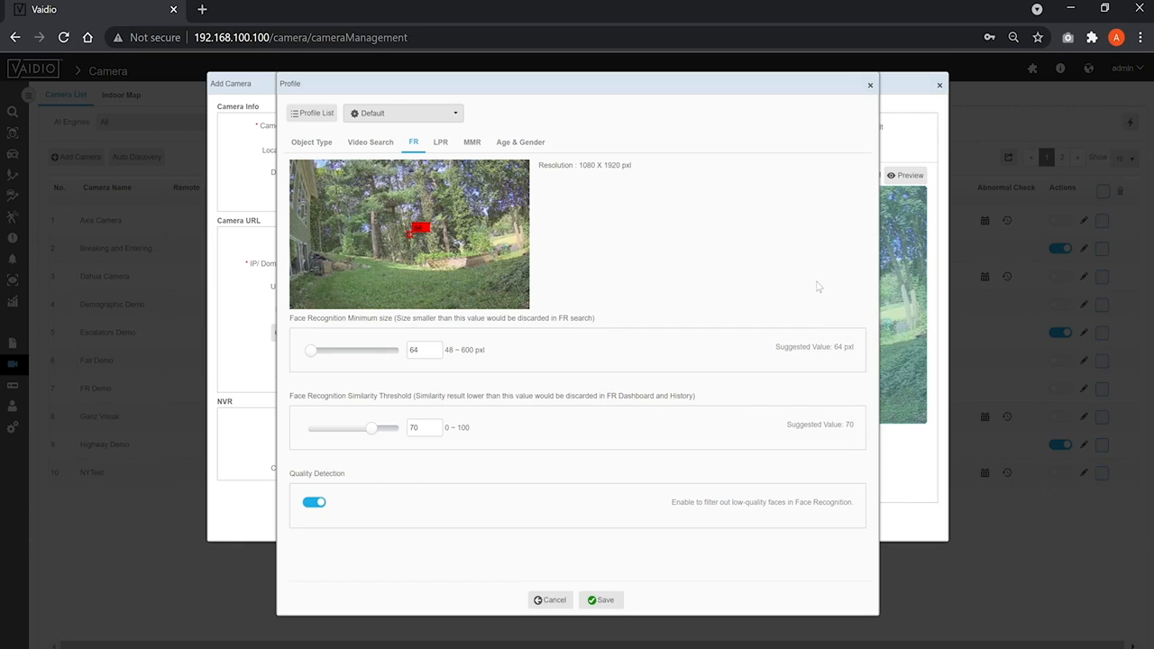
click(311, 503)
Step: Review the profile's LPR settings, set the Make and Model Confidence to 0.5 and view the Age & Gender settings
click(441, 144)
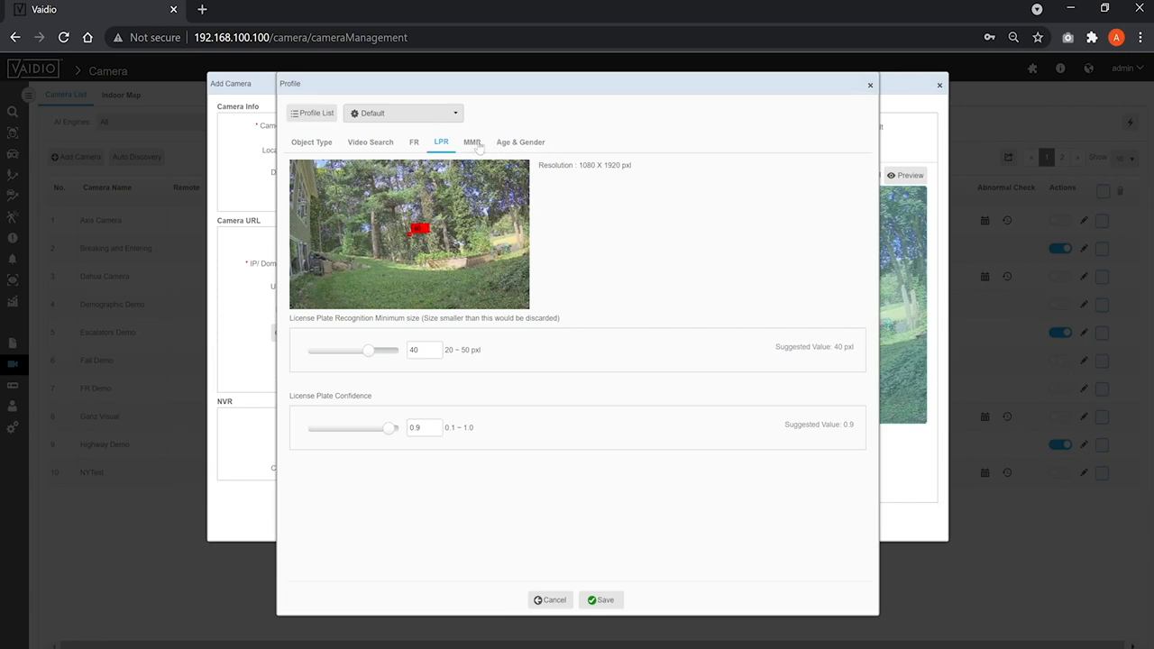
click(475, 145)
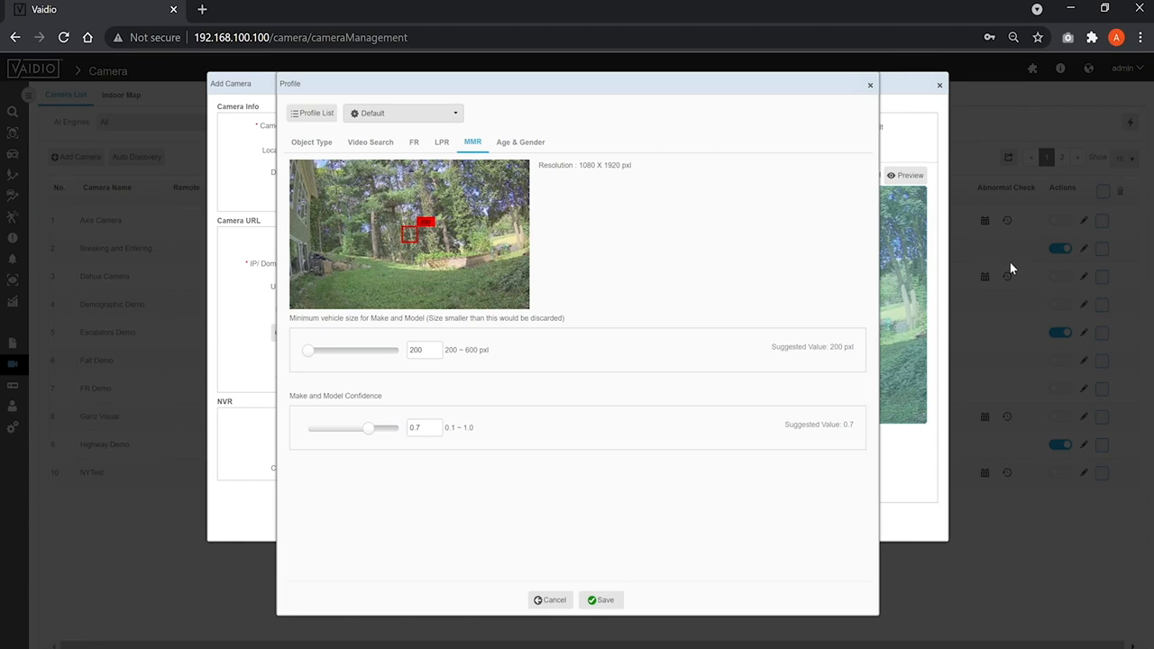
click(432, 430)
key(BackSpace)
text(5)
click(531, 144)
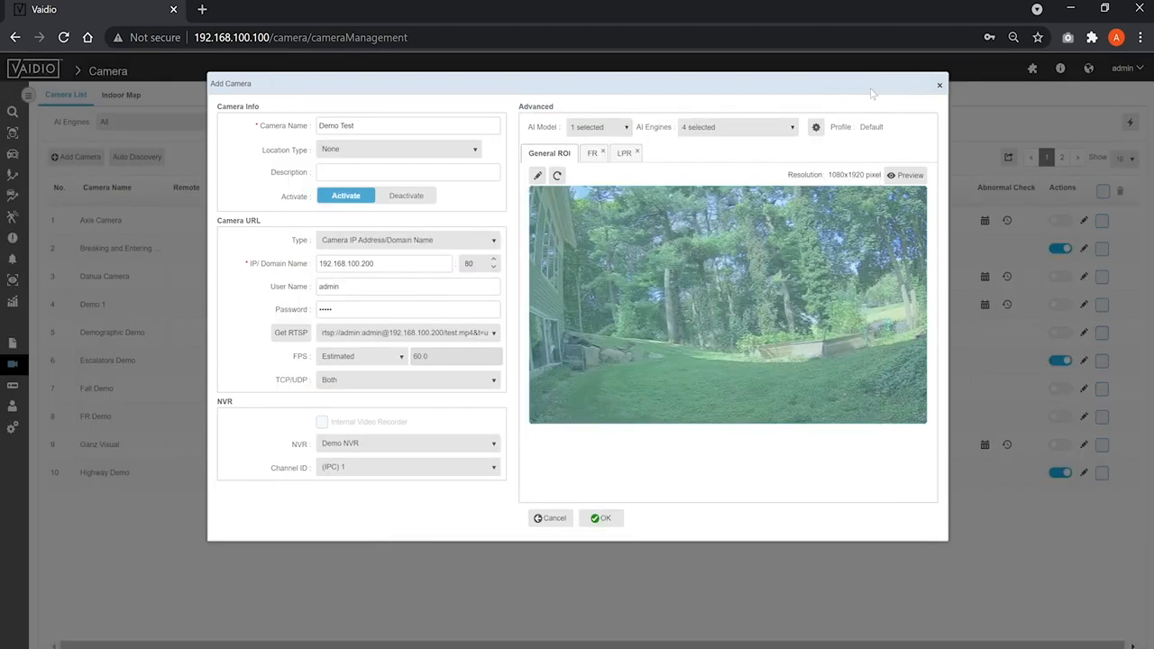
Step: Try the GPS Map location type, locating the camera at 41.053661, -73.538017 and repositioning its marker on the Stamford map
click(457, 151)
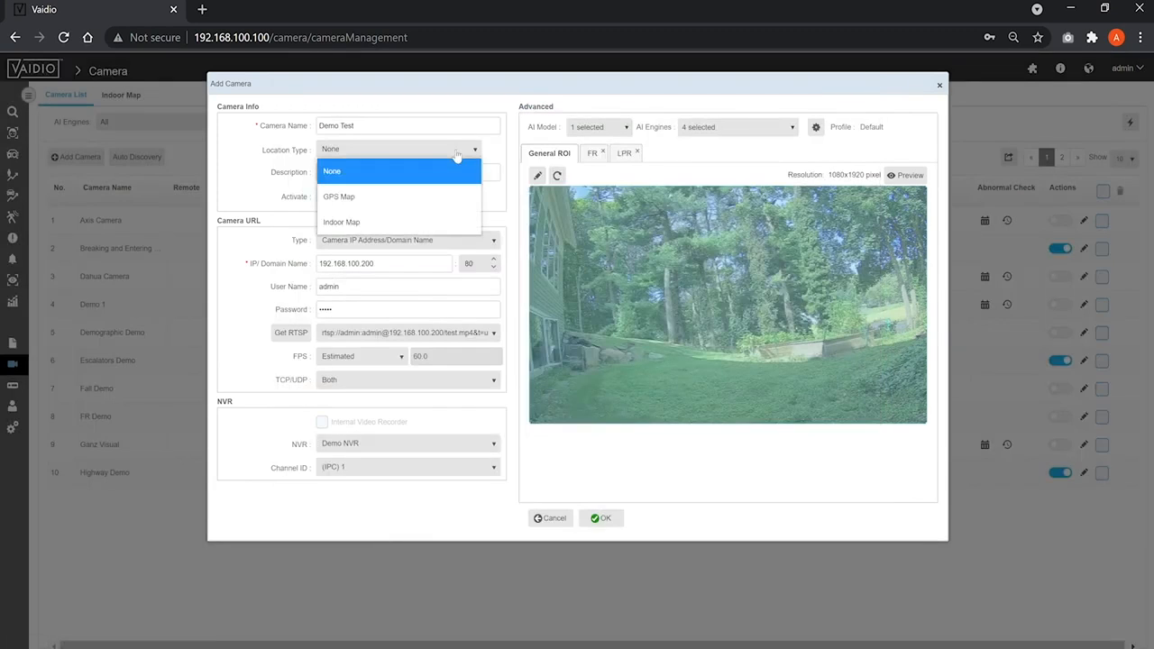
click(444, 198)
click(493, 150)
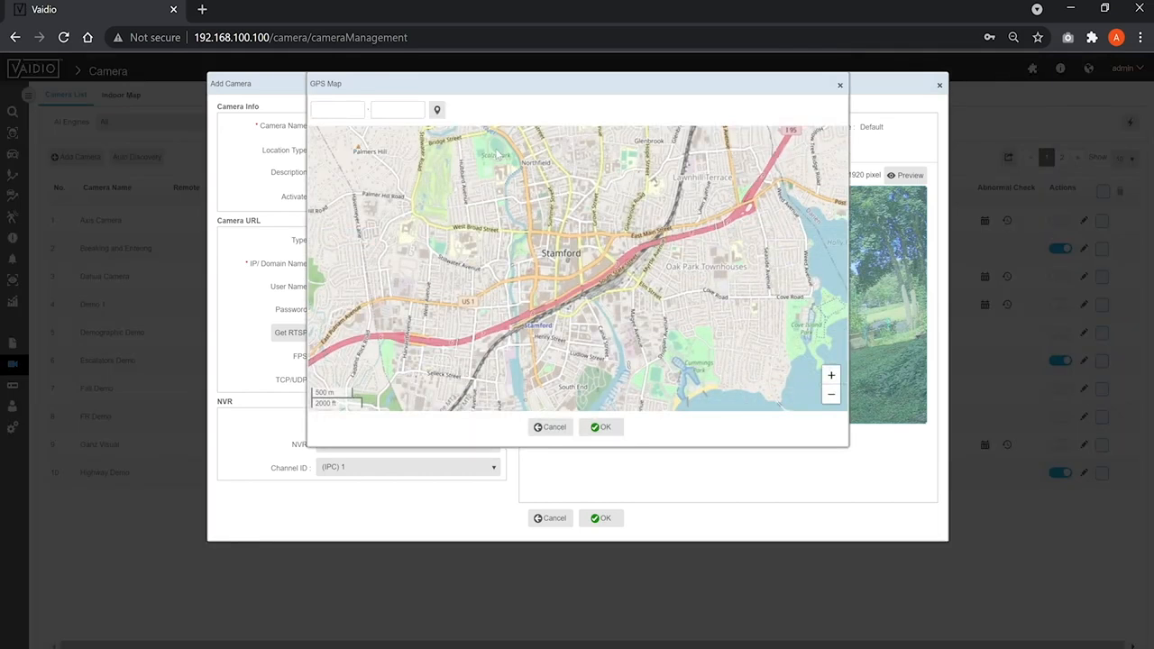
click(337, 109)
click(354, 170)
click(389, 109)
click(436, 110)
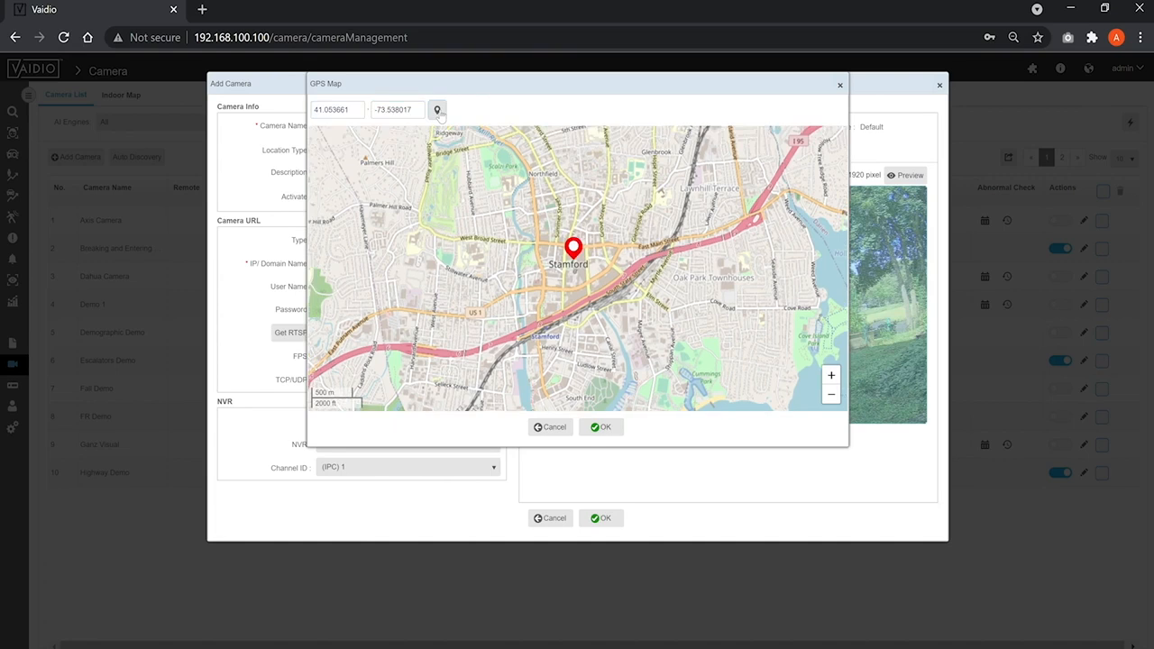
drag(540, 272, 539, 248)
scroll(550, 270, down, 2)
click(561, 290)
click(604, 428)
Step: Set the camera's location type to Indoor Map and choose the Stamford Office location with floor_plan_1
click(467, 150)
click(456, 214)
click(493, 150)
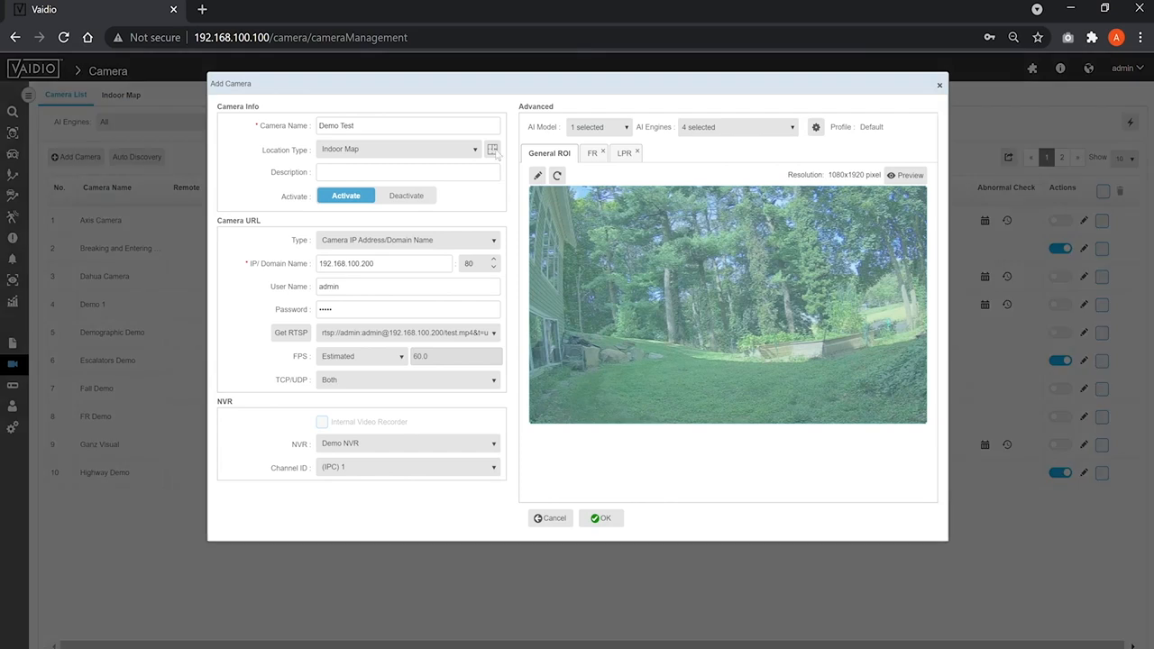
click(254, 201)
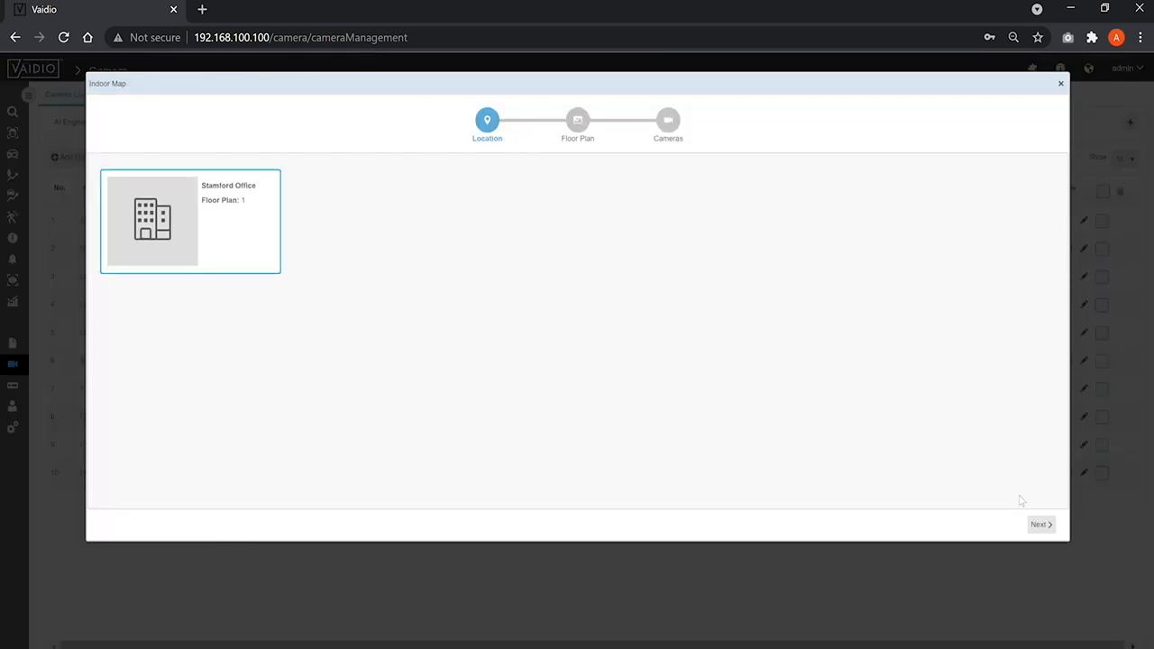
click(1045, 523)
click(368, 204)
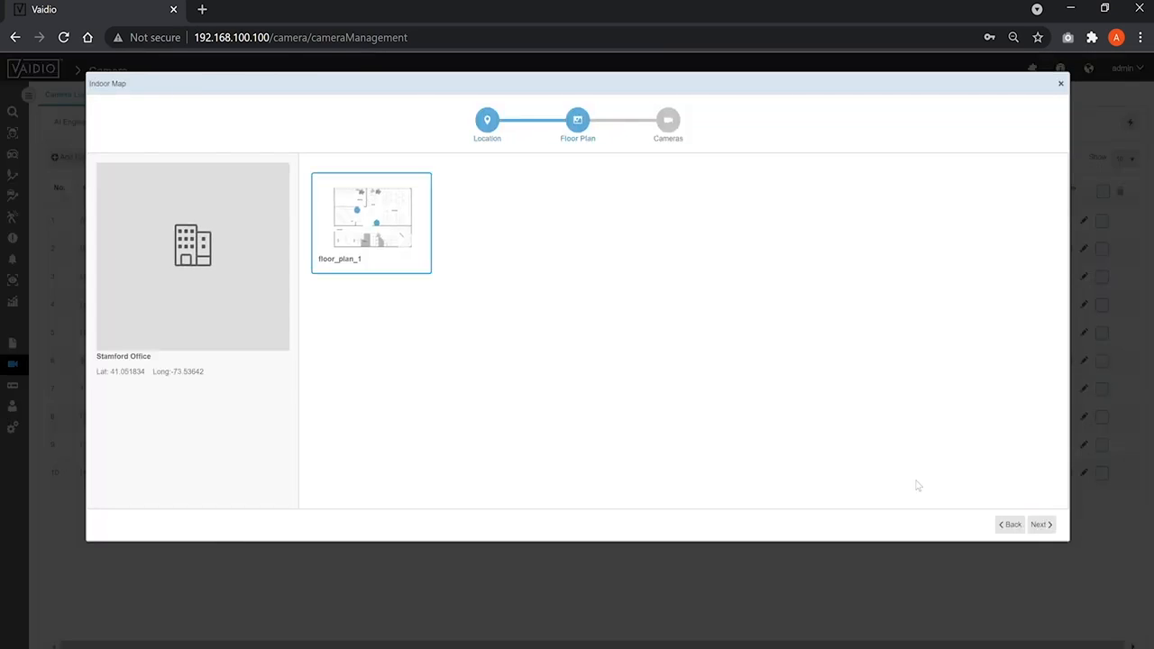
click(1048, 524)
Step: Place the camera marker in the Lab room beside its door wall, adjust its orientation and save the Demo Test camera
click(327, 172)
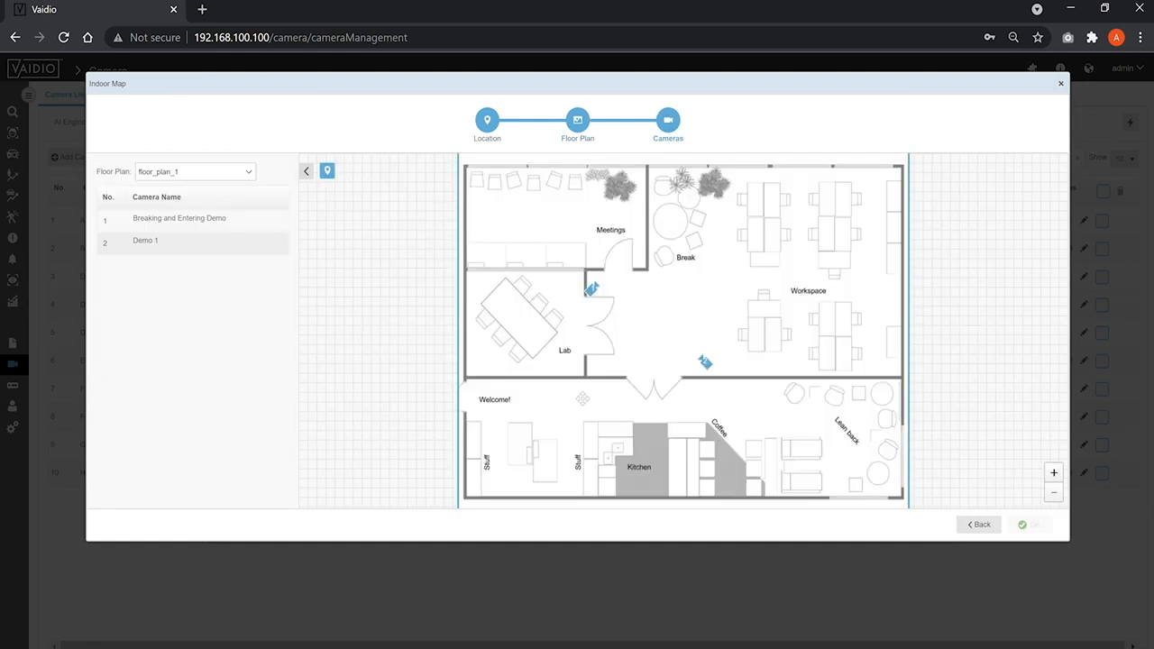
click(573, 366)
click(584, 359)
click(584, 359)
click(584, 359)
click(584, 358)
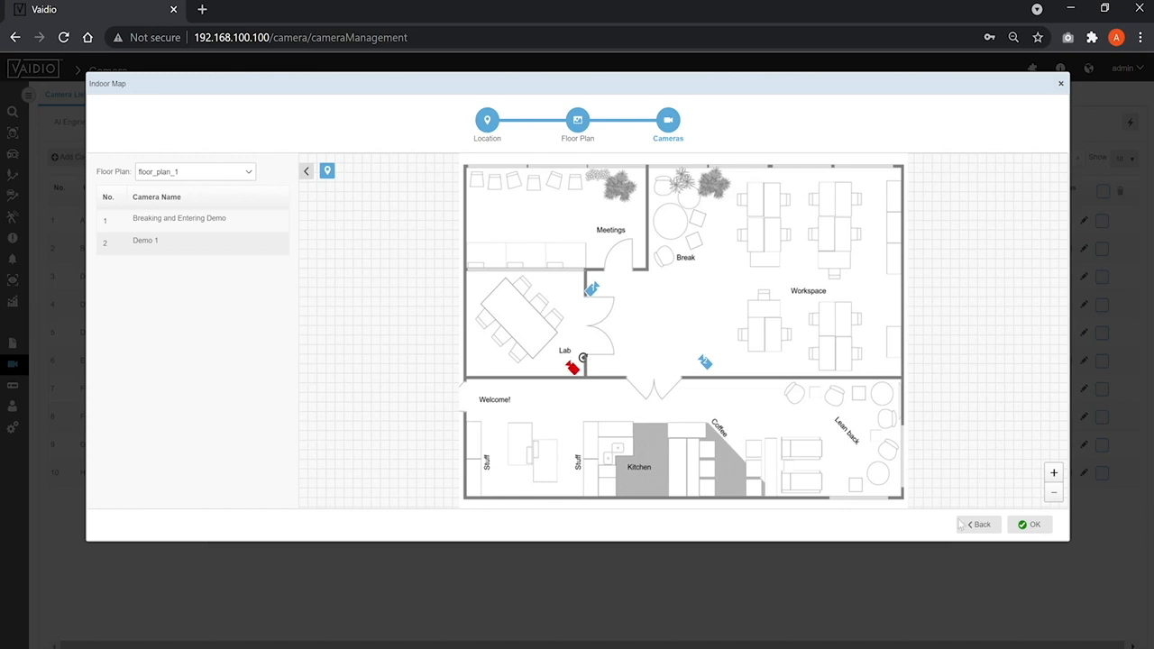
click(1032, 526)
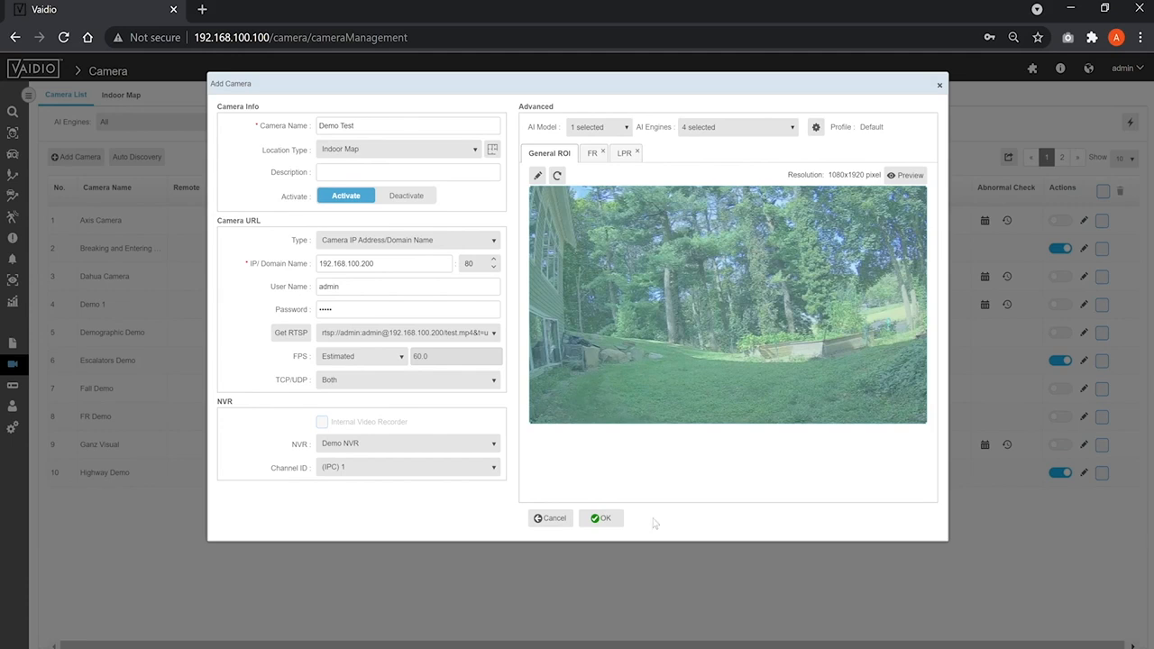
click(602, 519)
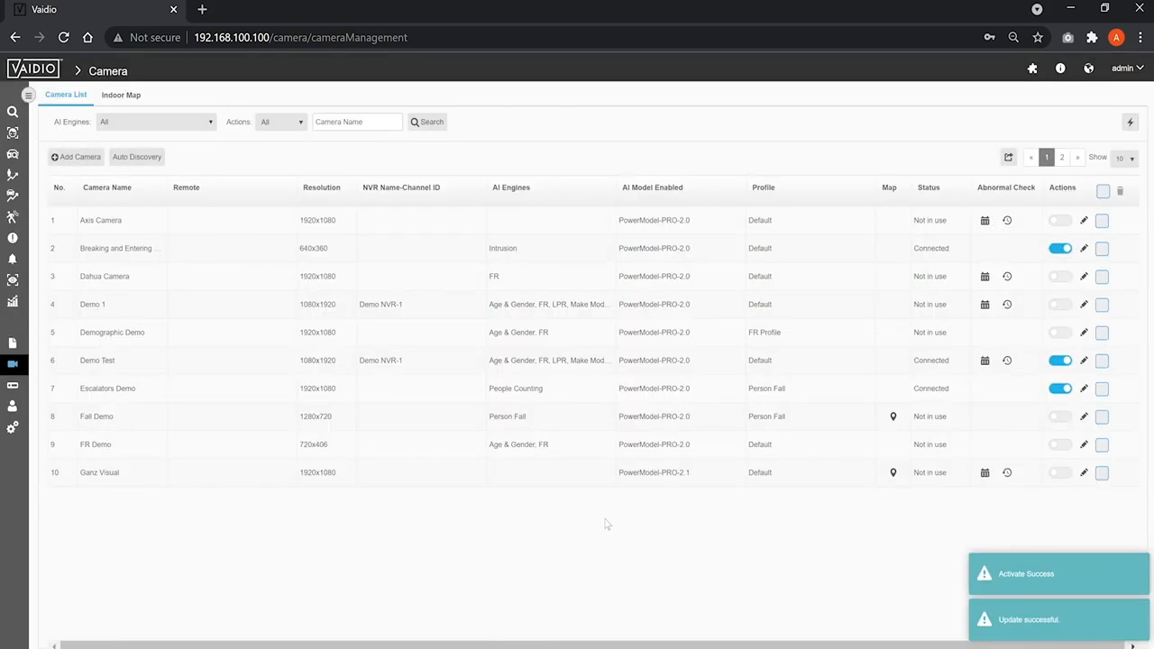
Step: Start a new indoor map with the location name Stamford Office
click(122, 99)
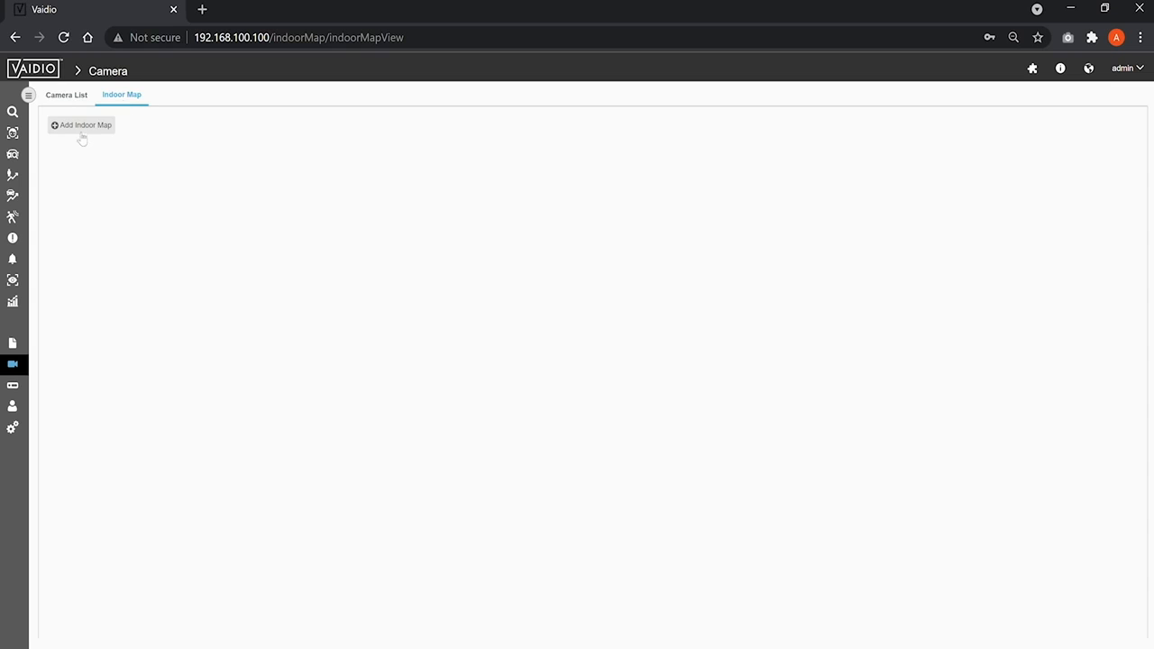
click(80, 130)
click(230, 146)
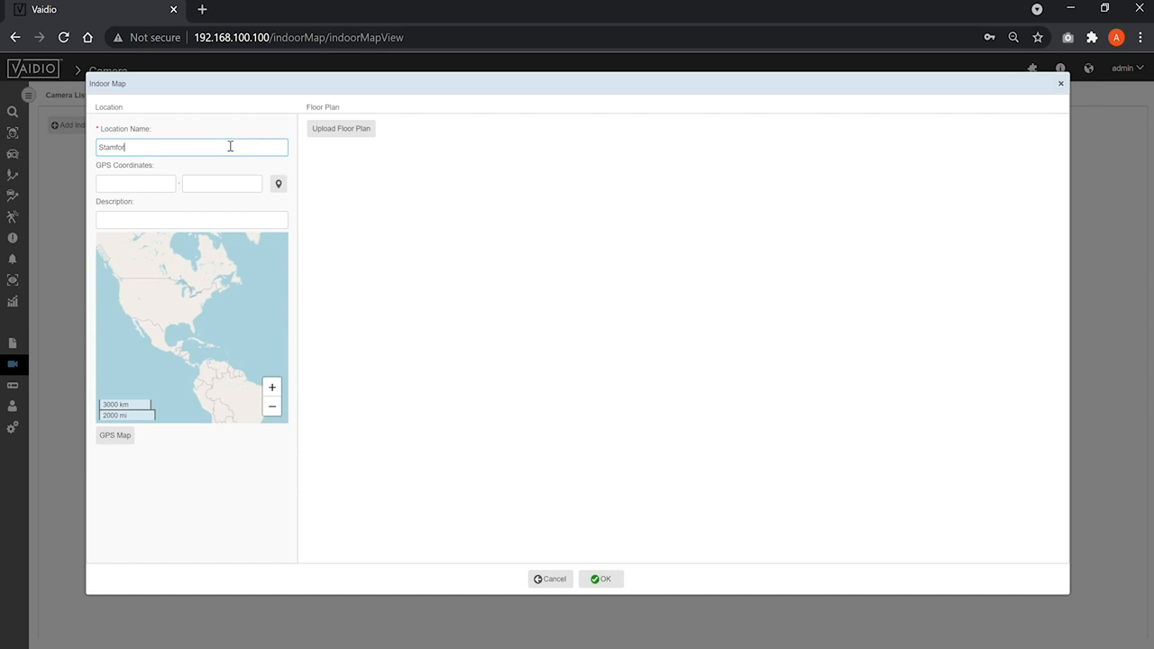
text(Stamford Office)
click(173, 182)
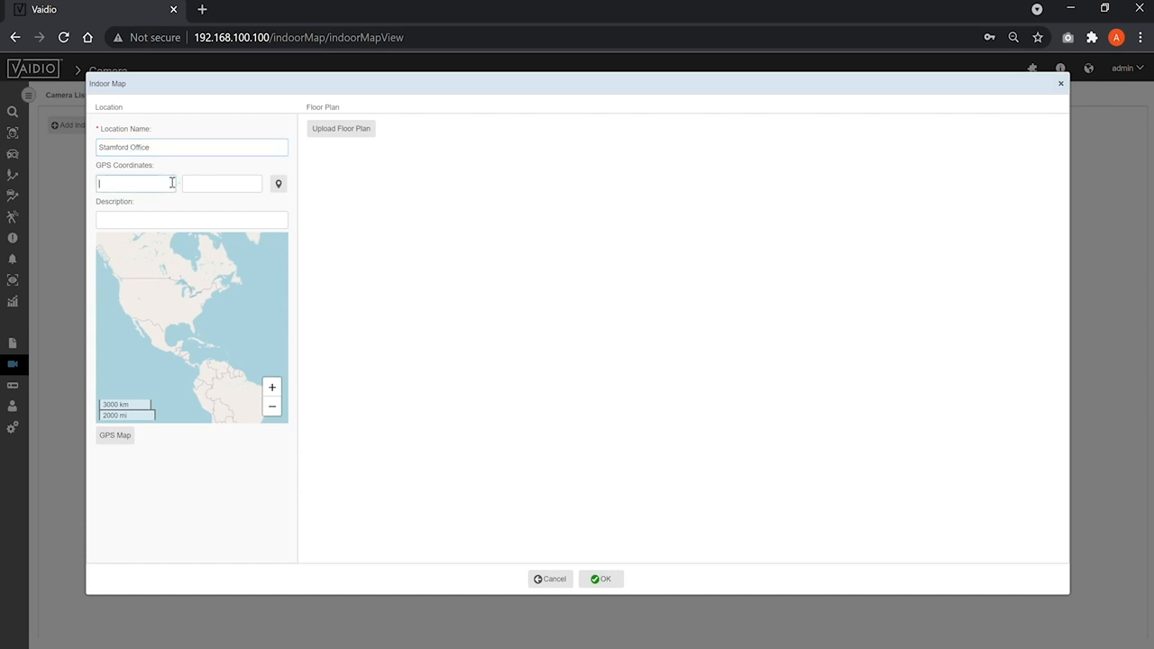
Step: Upload a floor plan image for the Stamford Office, name it Floor and save the indoor map
click(352, 132)
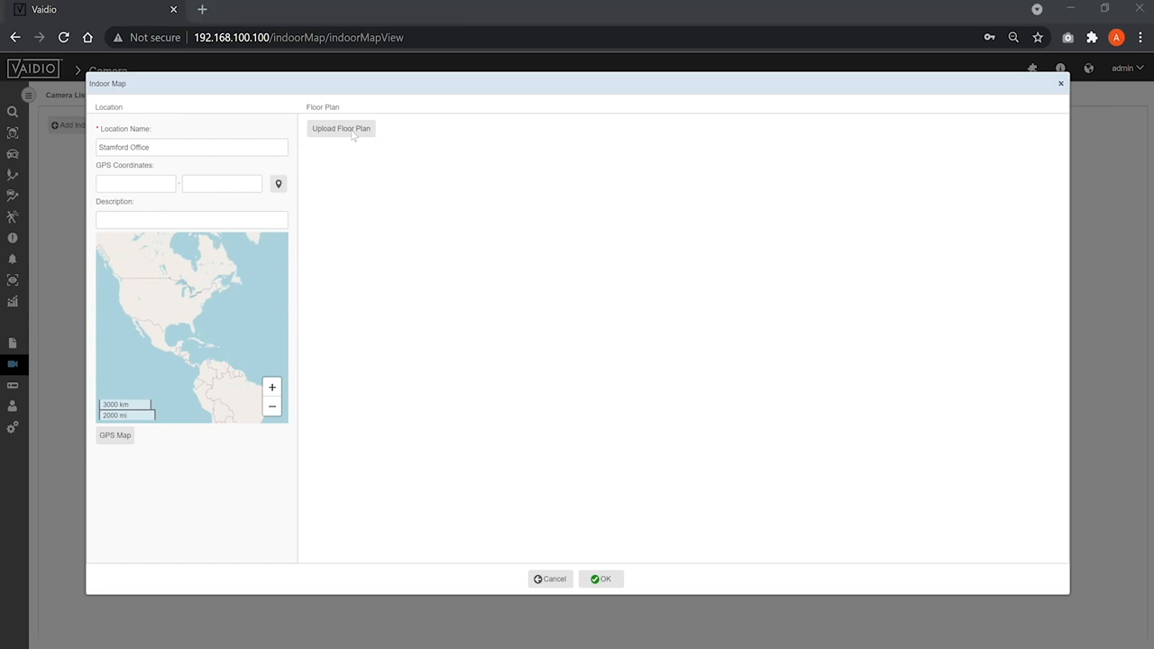
double_click(324, 131)
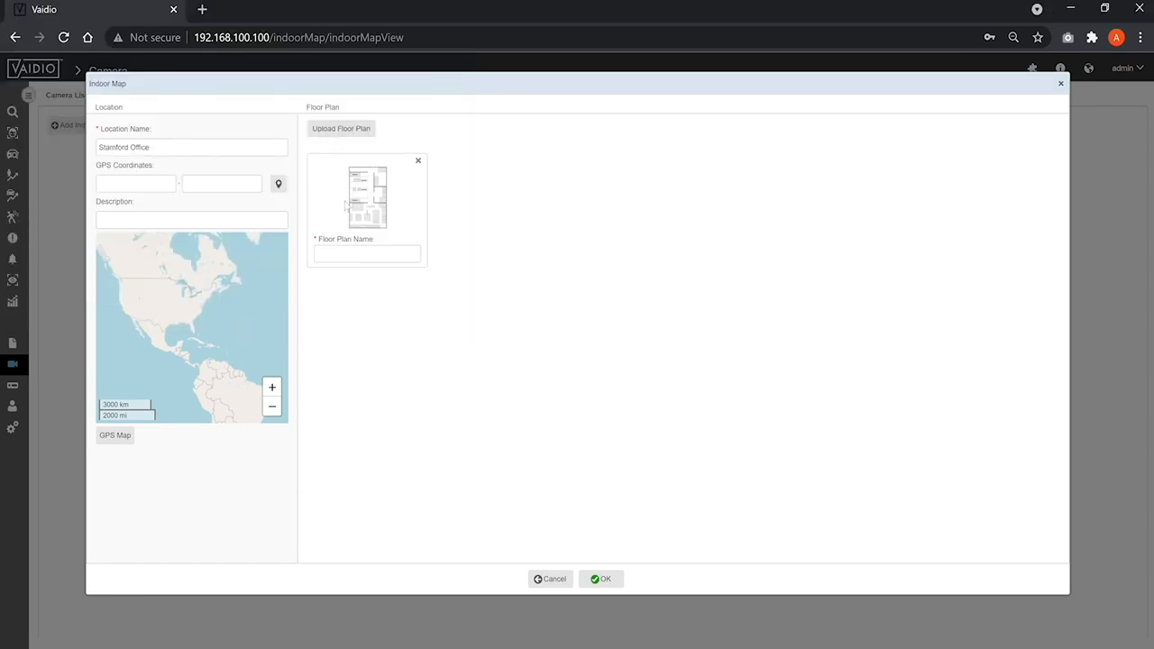
click(349, 254)
text(Floor 1)
click(601, 578)
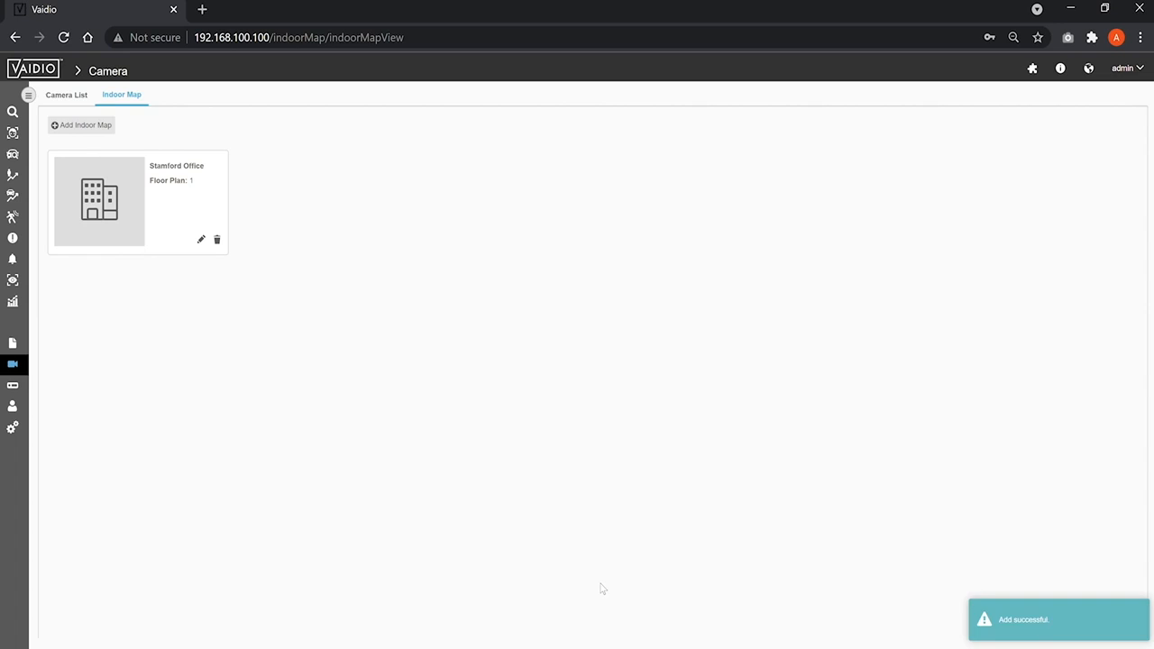
Step: Return to the camera list and view the Axis Camera's abnormal check history
click(15, 366)
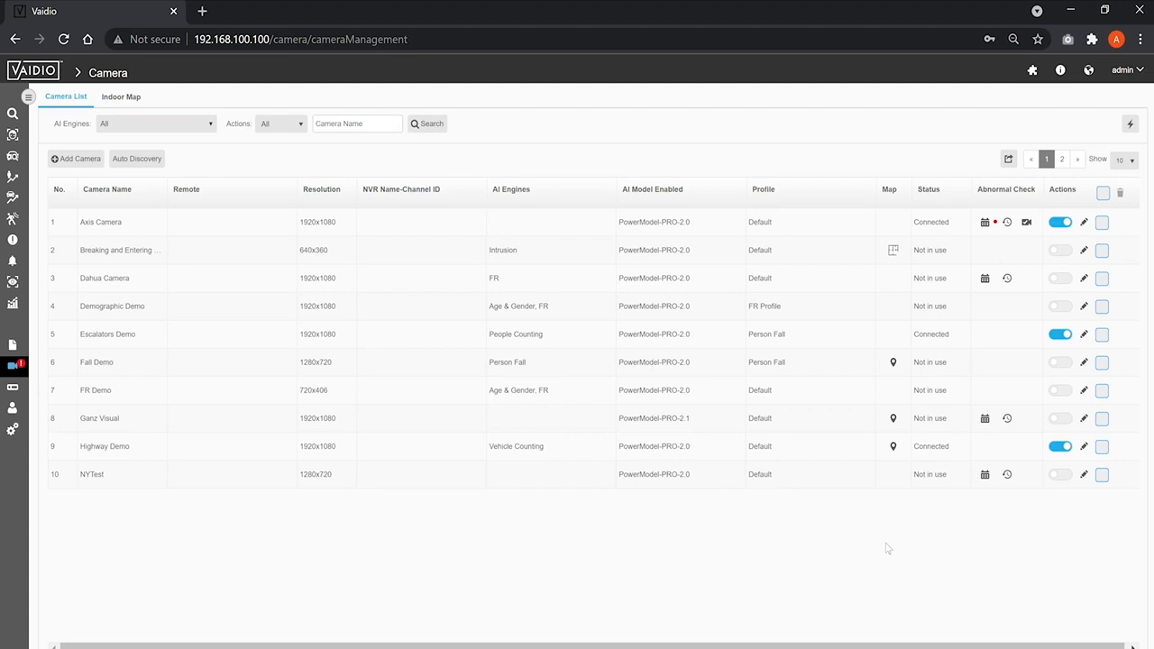
click(1007, 222)
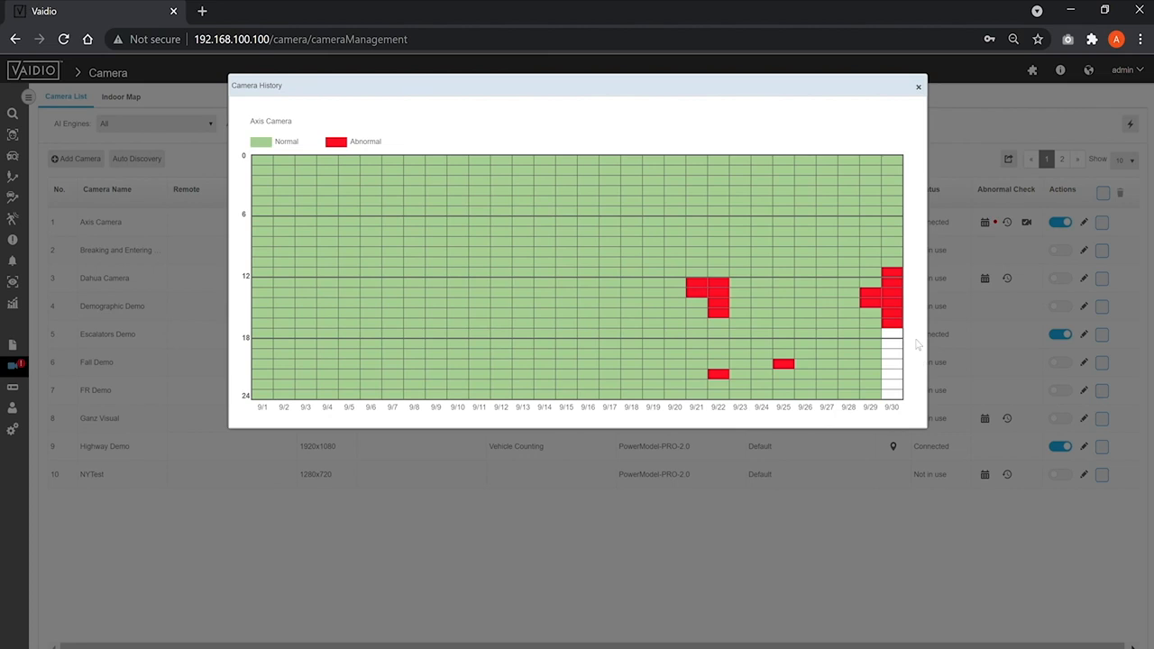
click(918, 87)
Step: Try selecting a time range in the Axis Camera's abnormal check schedule, cancel it and use its abnormal check camera option
click(985, 223)
mouse_move(387, 144)
mouse_down()
mouse_move(777, 238)
mouse_move(809, 262)
mouse_up()
click(553, 338)
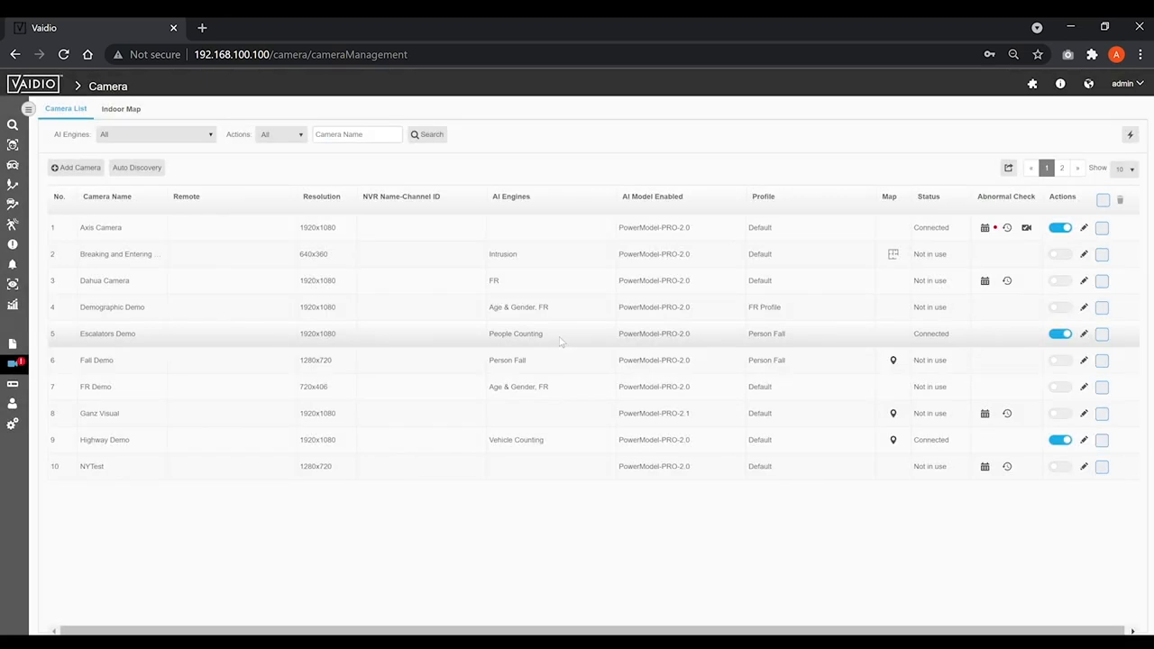
click(1027, 228)
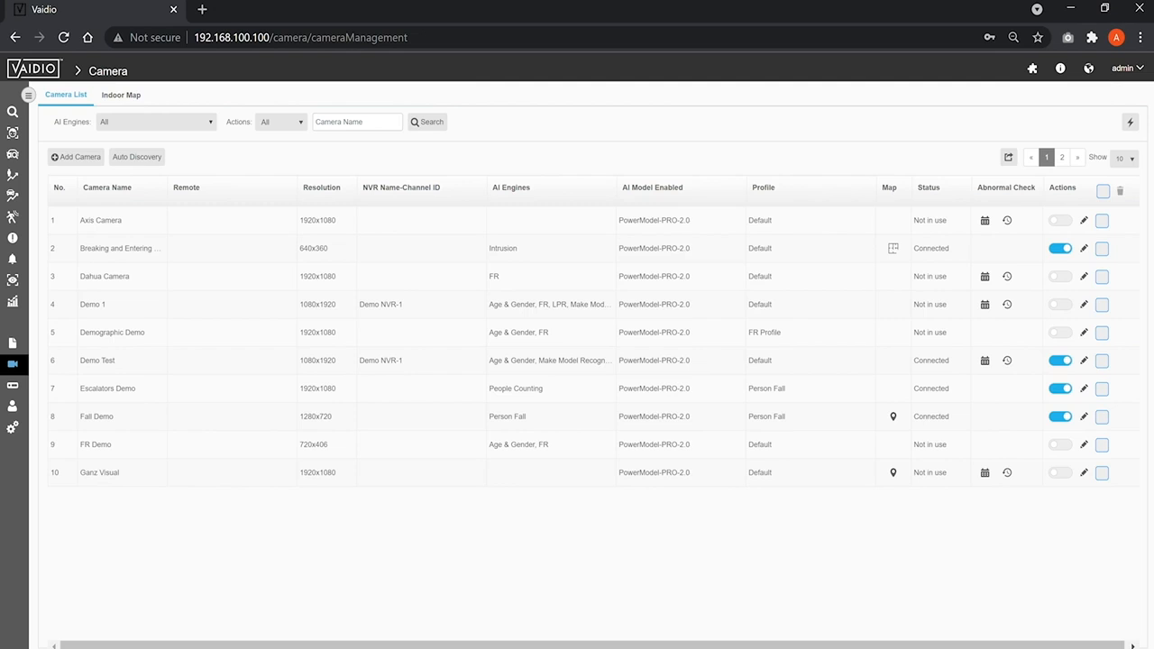
Step: Edit the Demo Test camera and add the Face Recognition and License Plate Recognition AI engines to its selected engines
click(1083, 361)
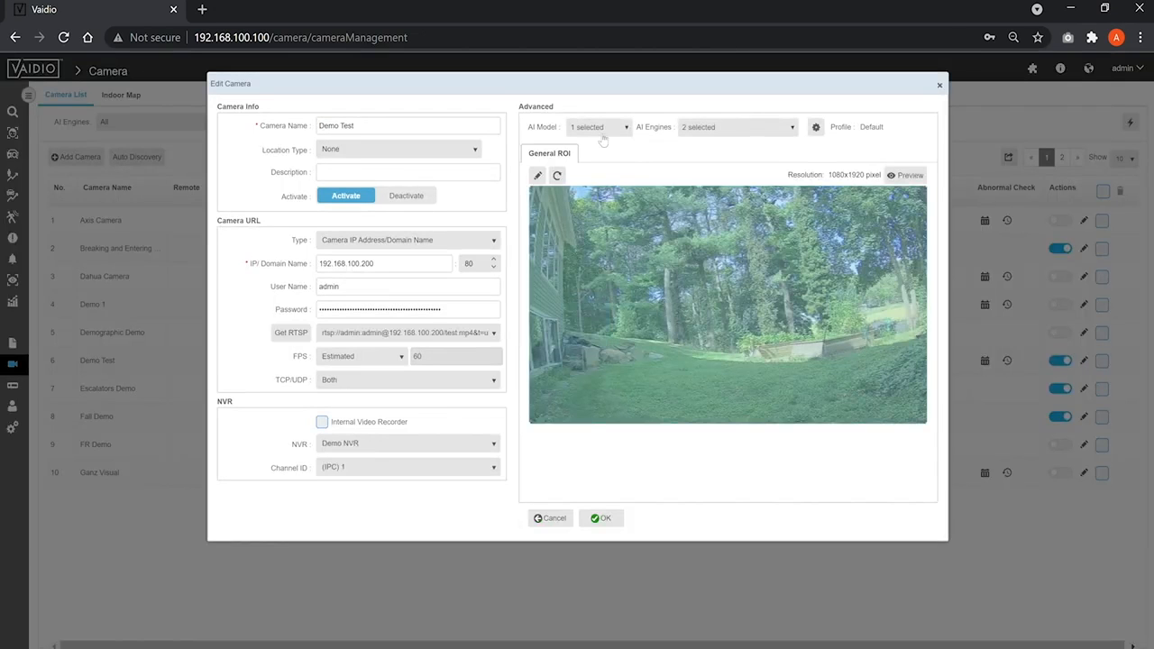
click(599, 130)
click(646, 149)
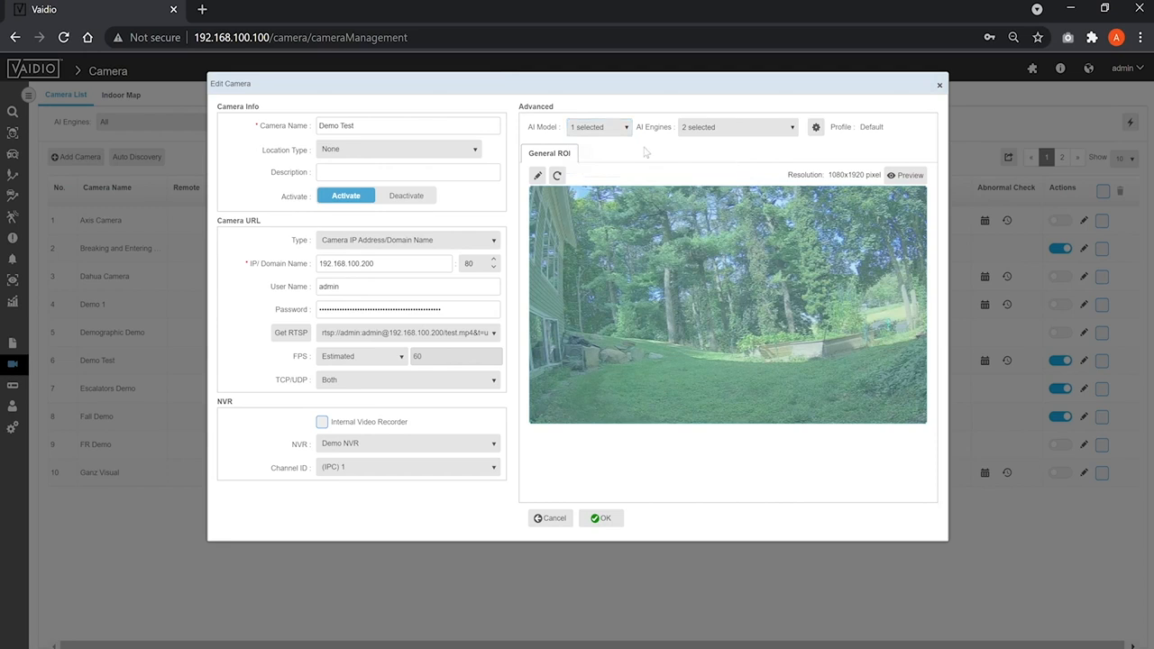
click(792, 129)
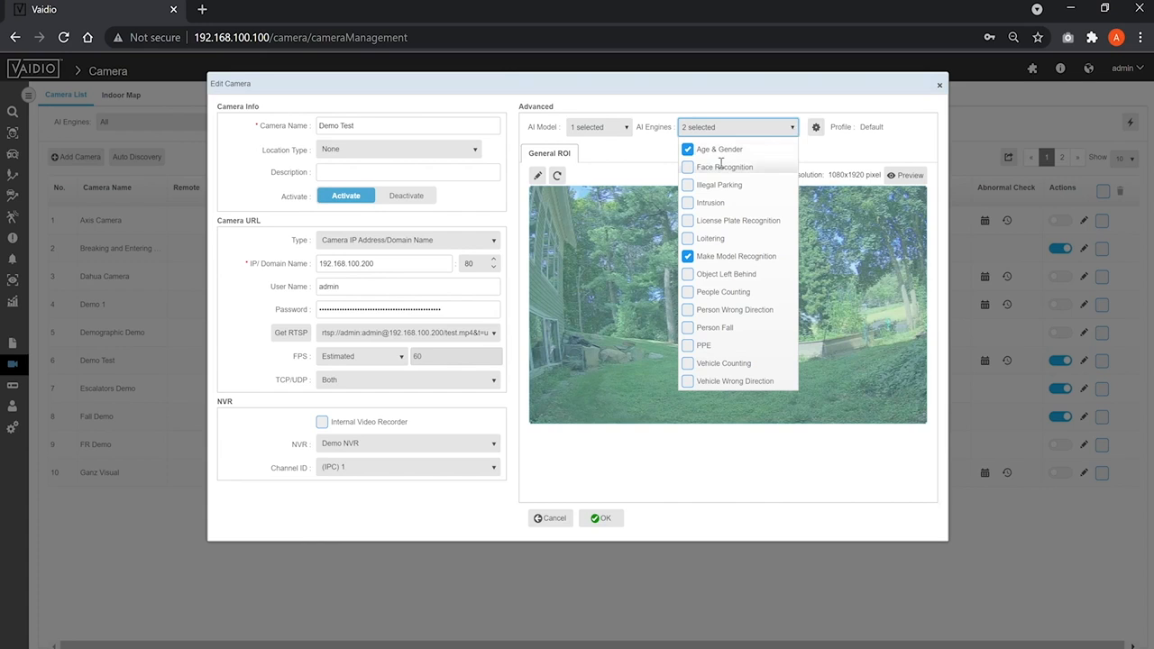
click(687, 168)
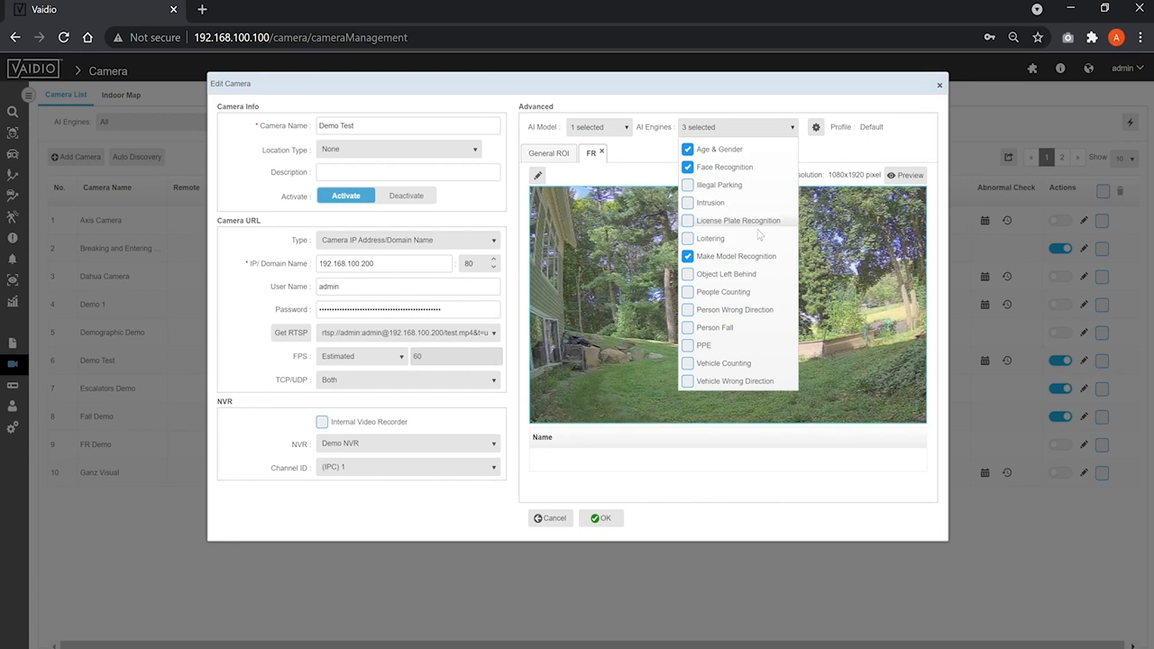
click(689, 222)
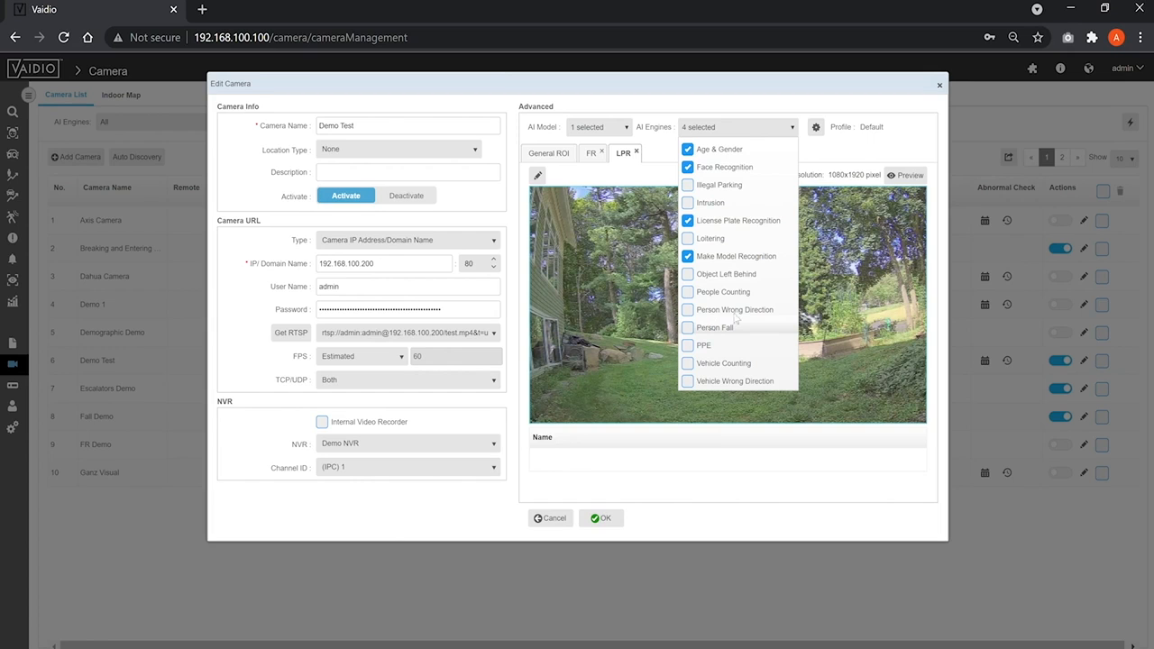
click(838, 154)
Step: Draw a general ROI over about the lower three quarters of the Demo Test camera image, apply it and reset the region
click(551, 155)
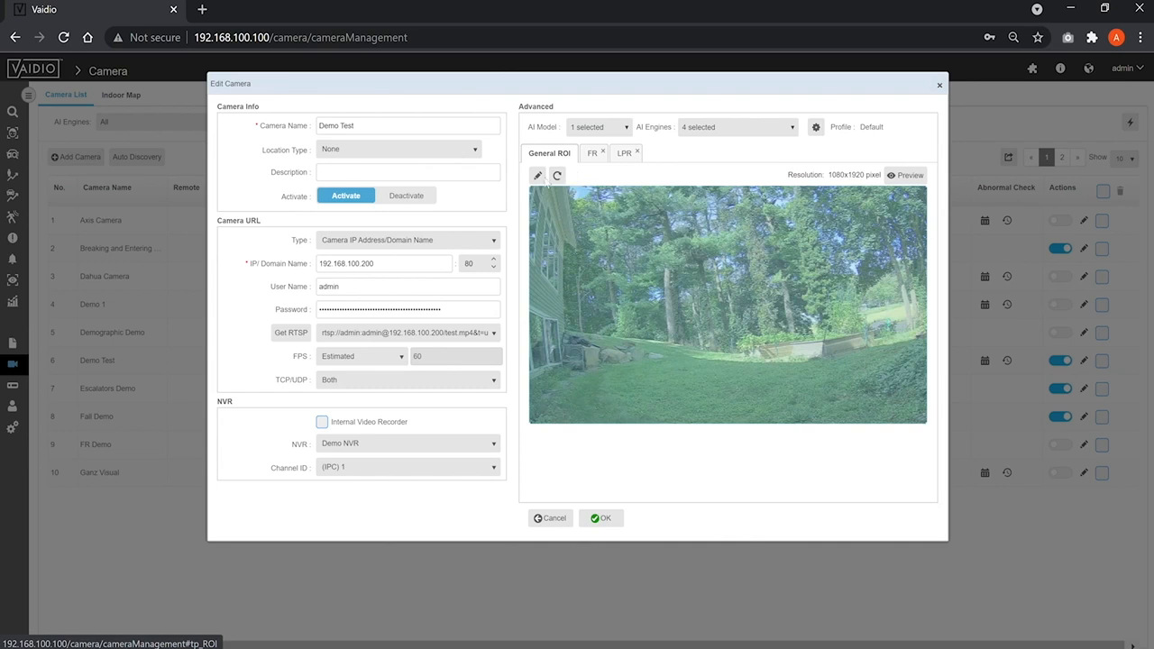
click(539, 176)
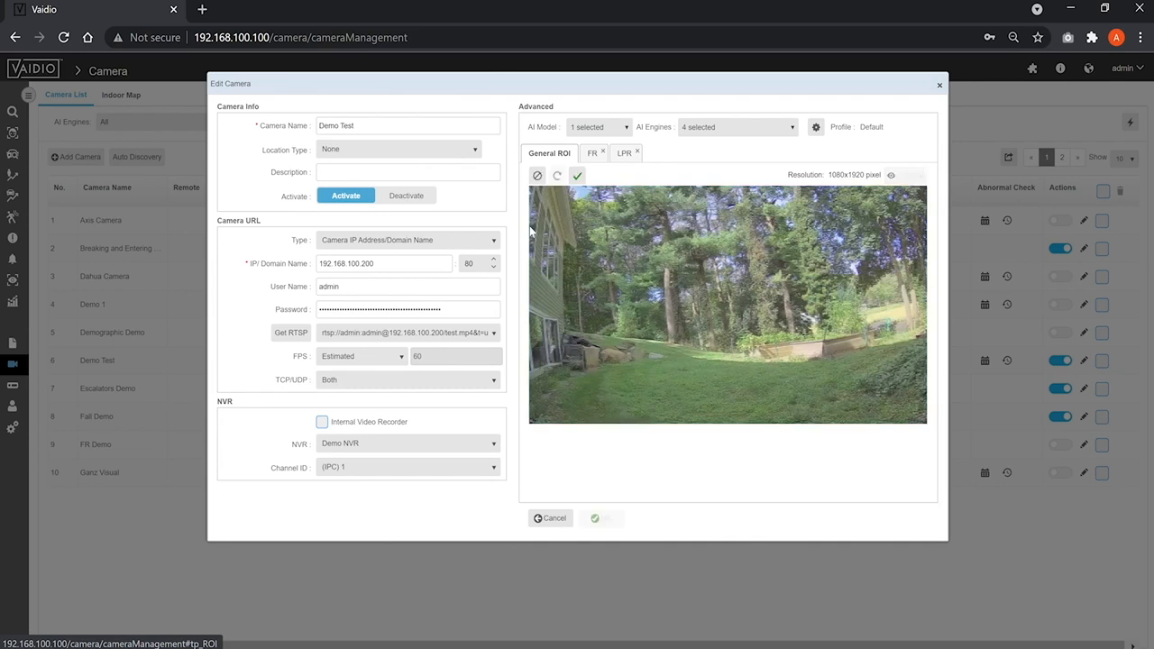
click(532, 427)
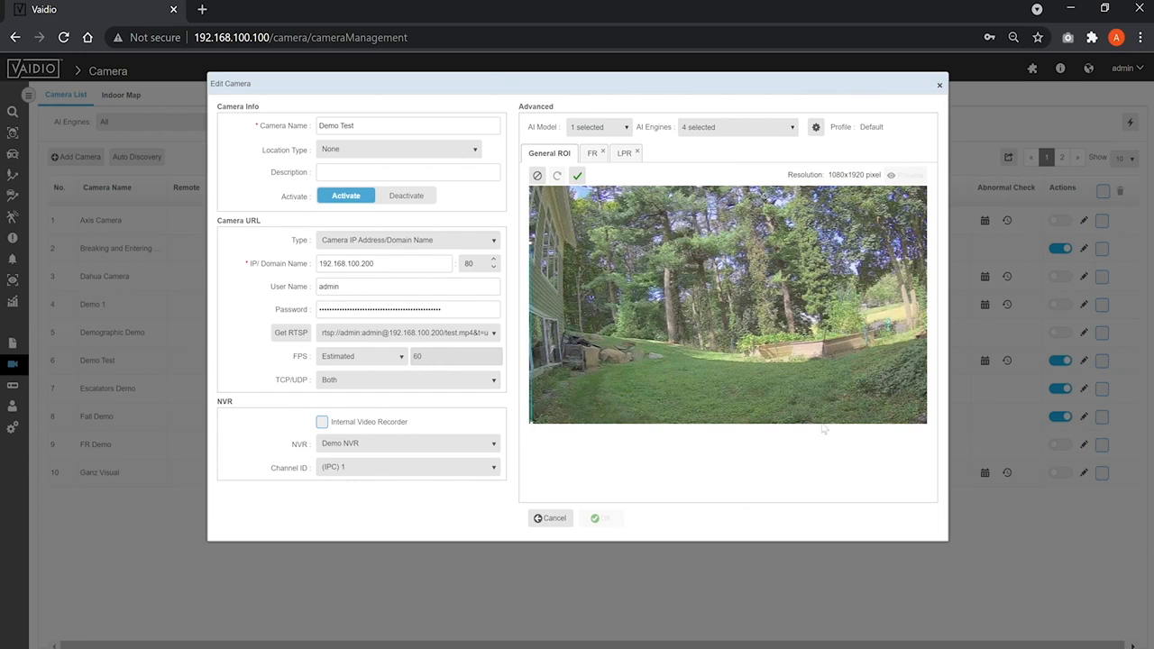
click(928, 426)
click(926, 249)
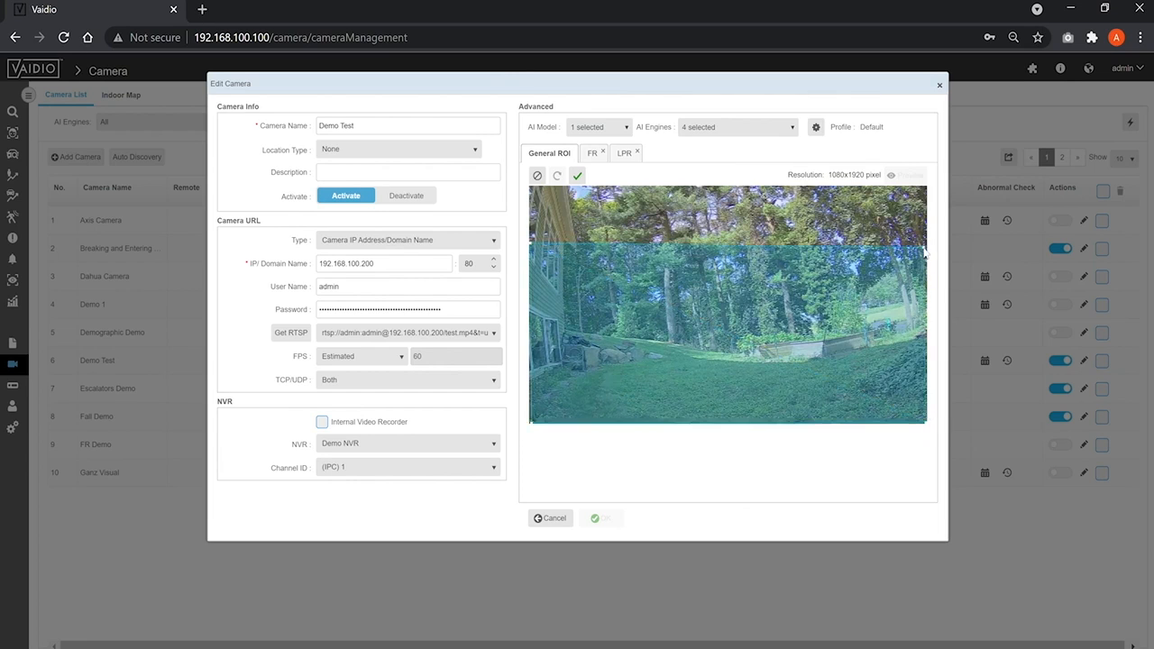
click(577, 175)
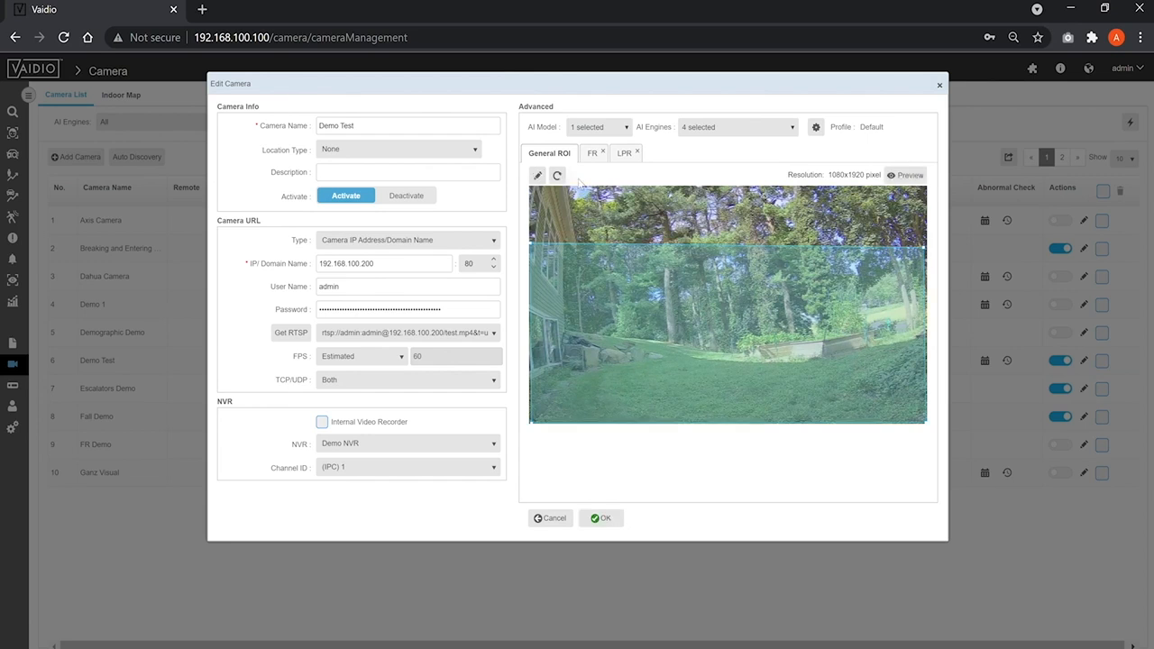
click(557, 175)
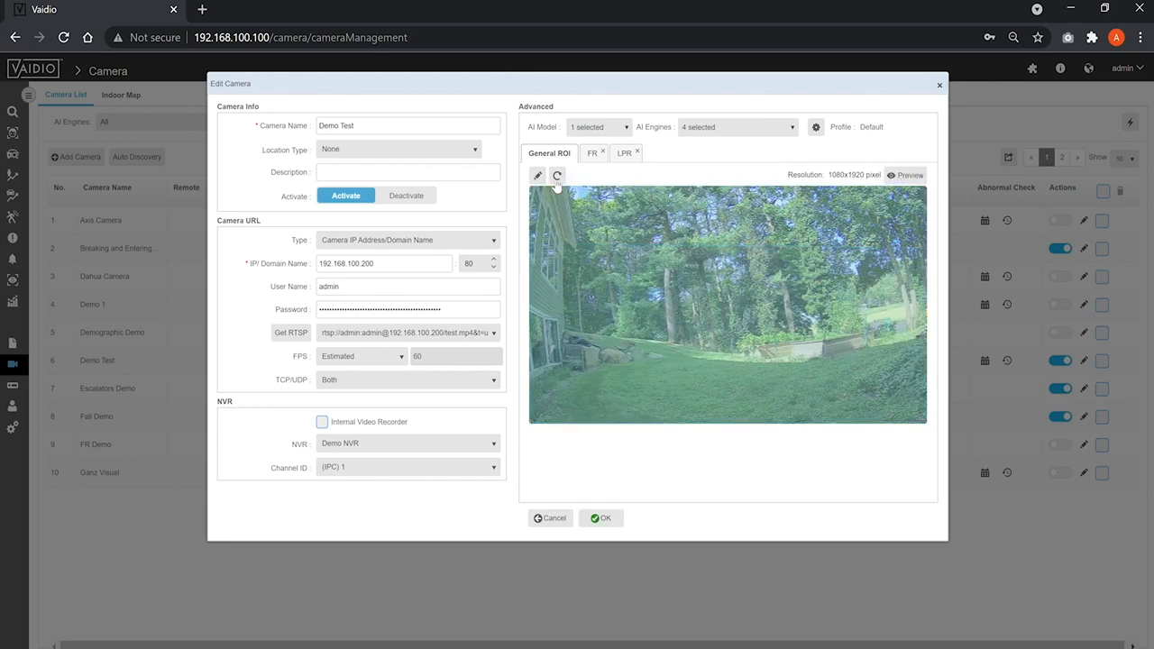